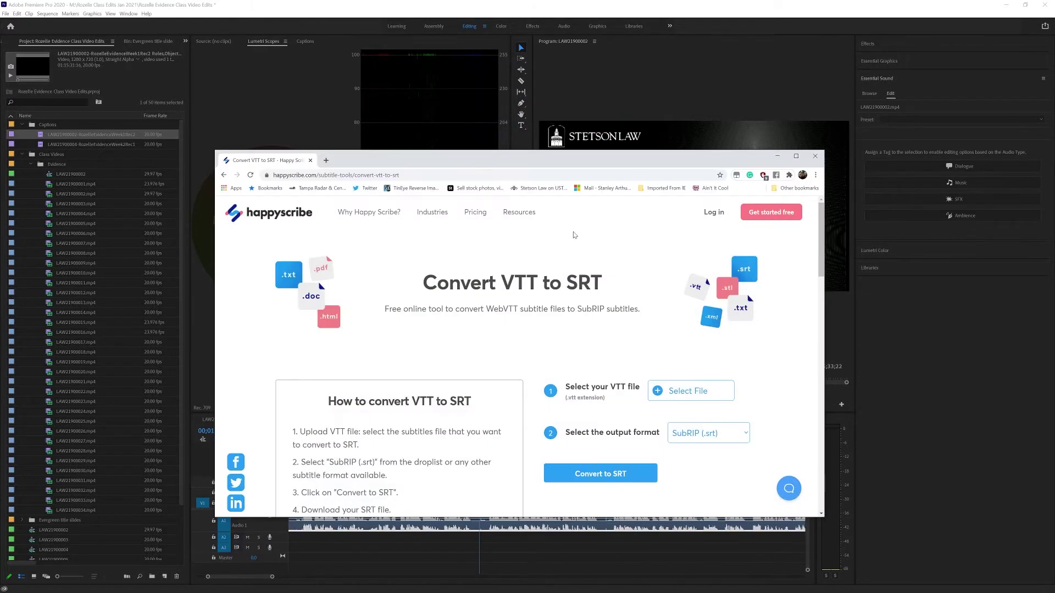
Reposition the Chrome window showing Happy Scribe's Convert VTT to SRT page
left_click_drag(606, 159, 606, 173)
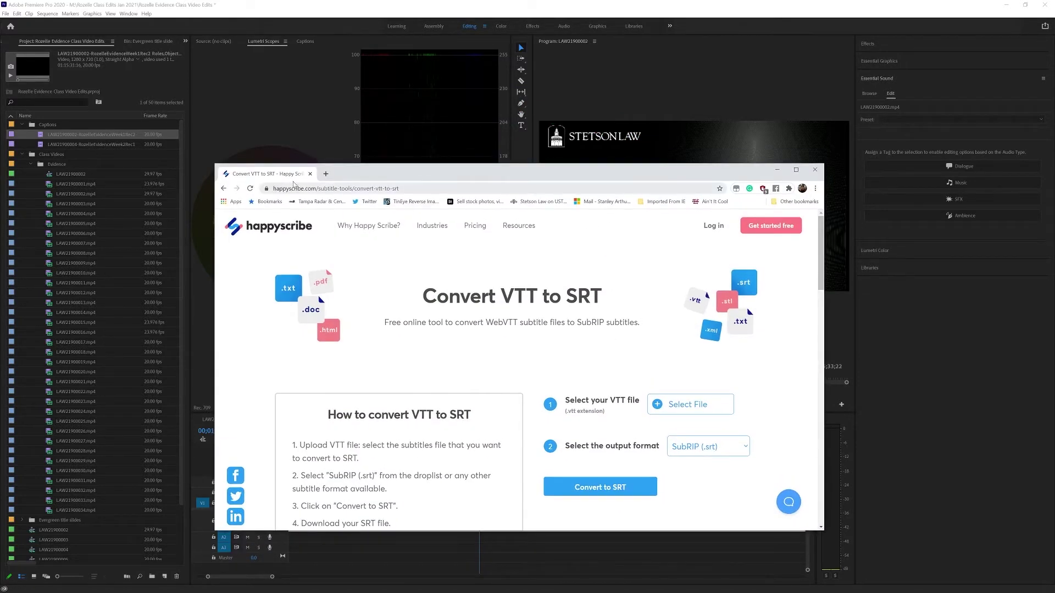
mouse_move(361, 218)
Load the first VTT caption file from the Captions folder and convert it to SubRip (.srt)
left_click(685, 405)
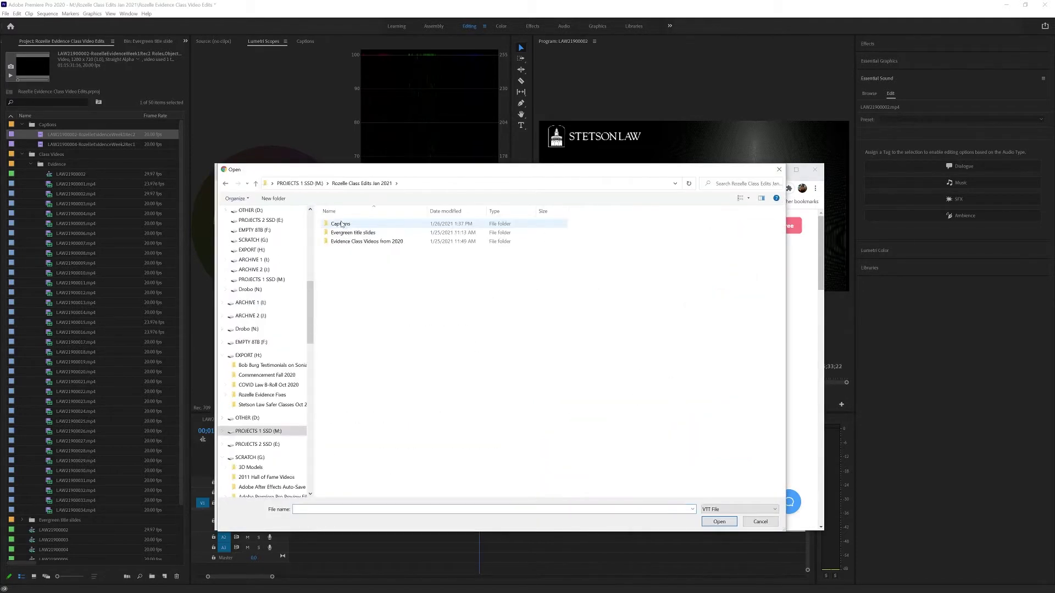
double_click(342, 224)
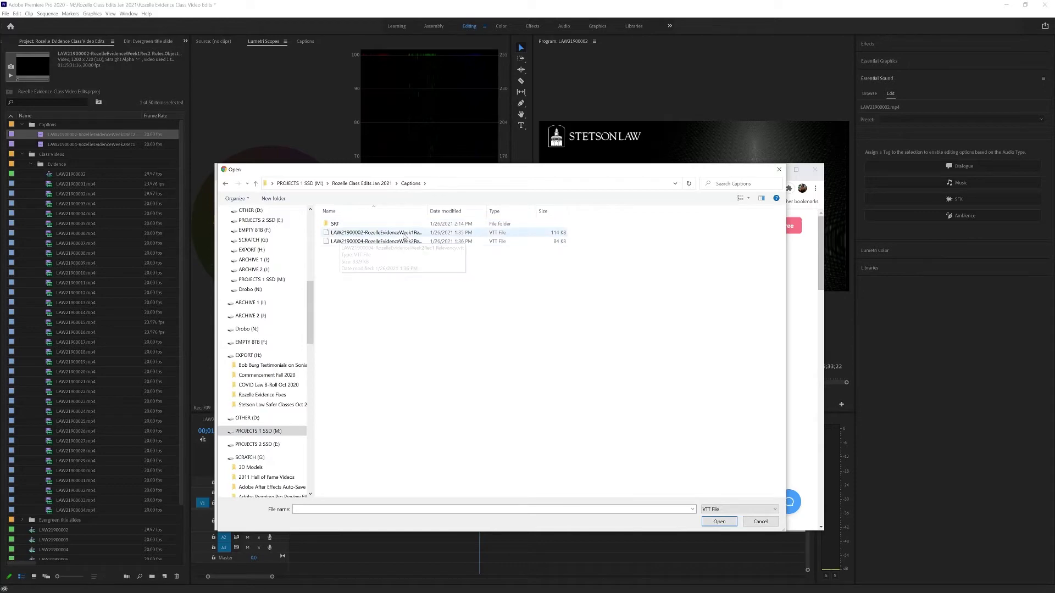
double_click(365, 233)
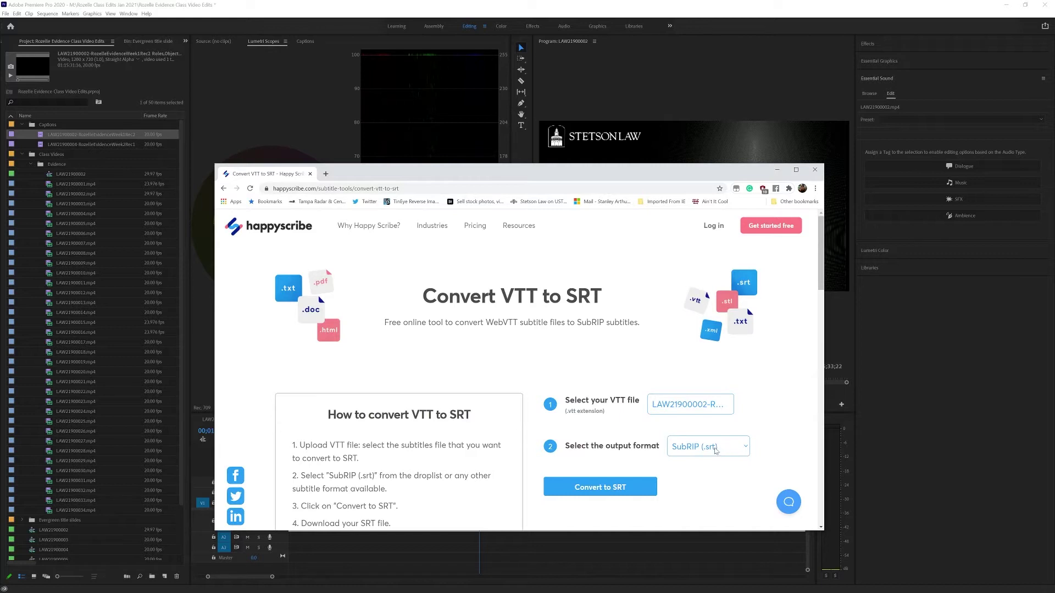
left_click(601, 486)
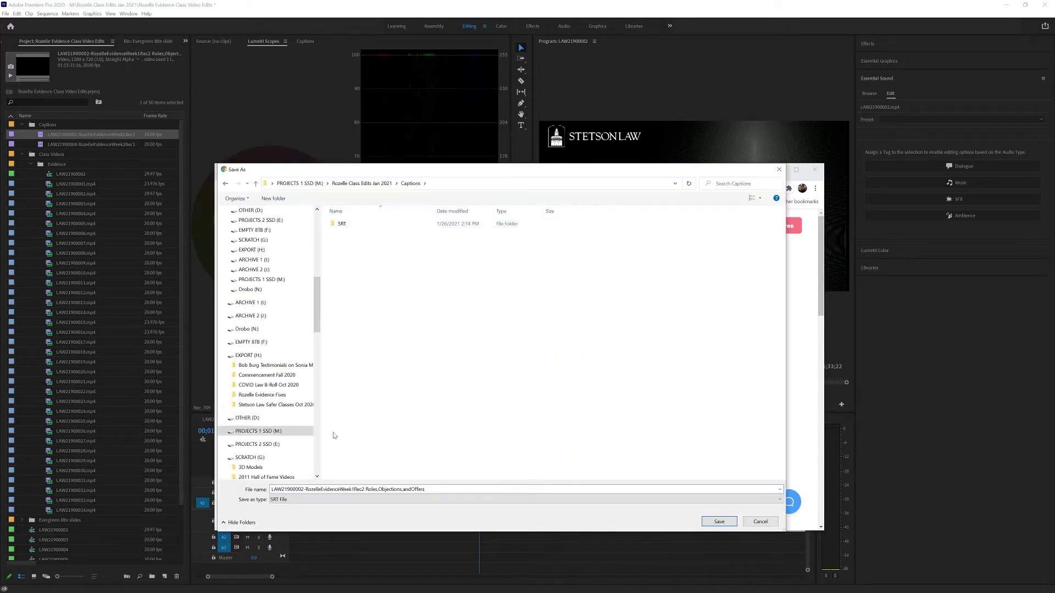
Save the converted SRT and reveal it in the Captions folder
left_click(719, 522)
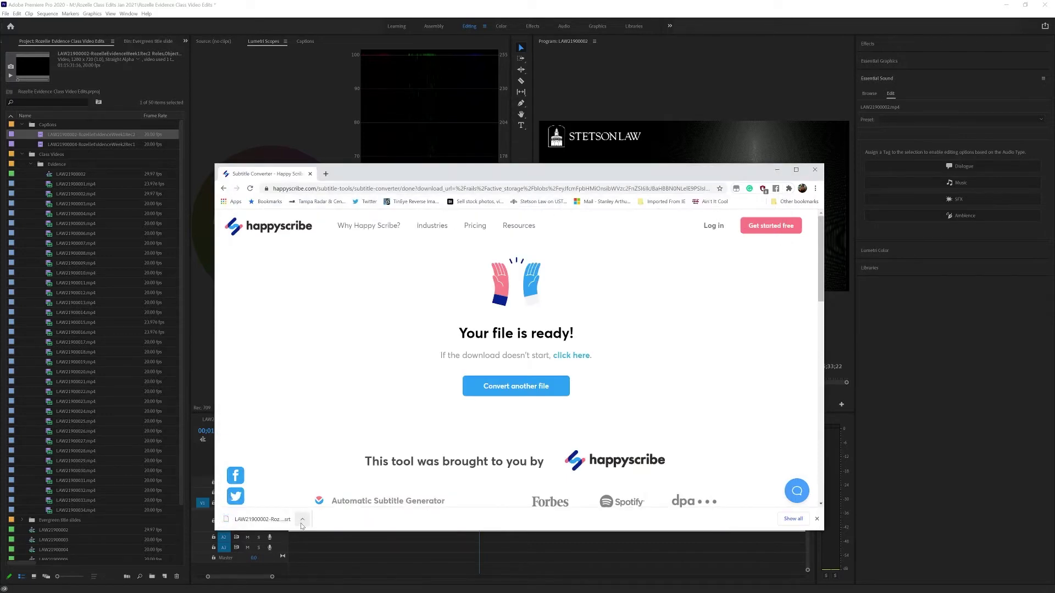
left_click(303, 522)
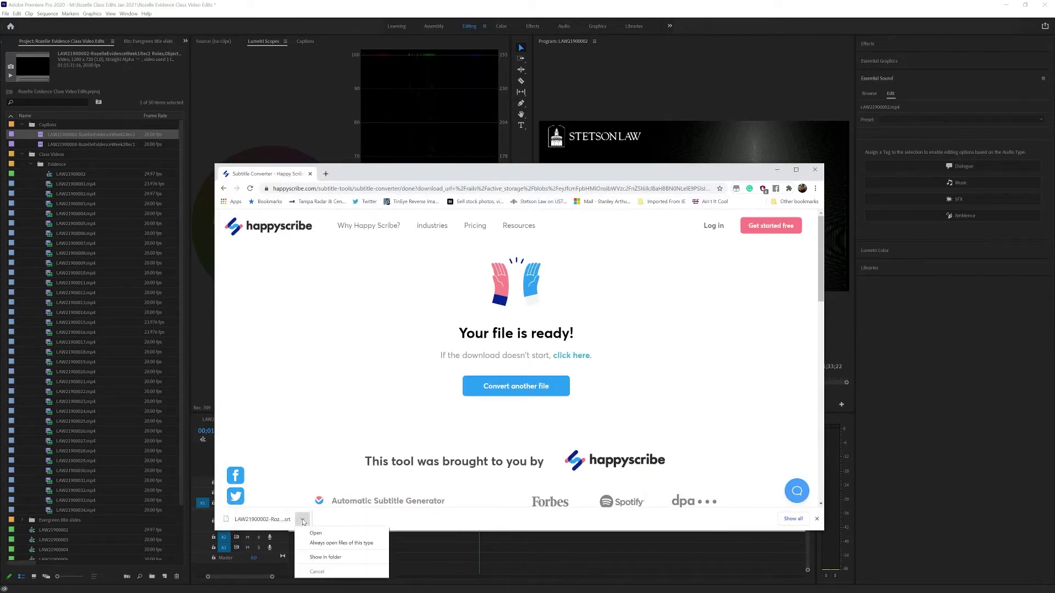
left_click(328, 559)
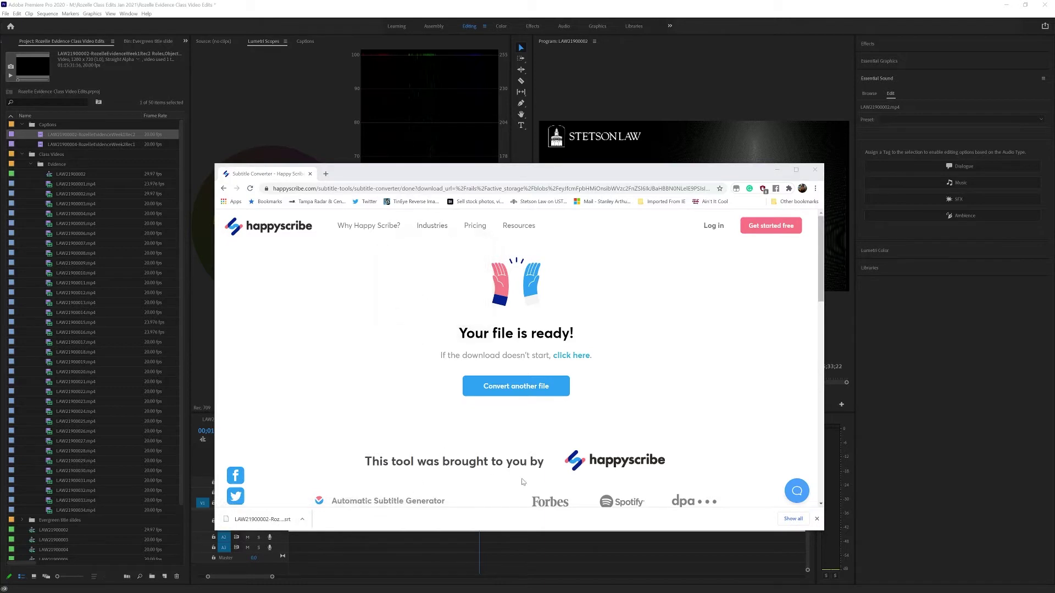
Import the SRT into Premiere's Project panel and close the converter browser window
left_click_drag(432, 320, 79, 155)
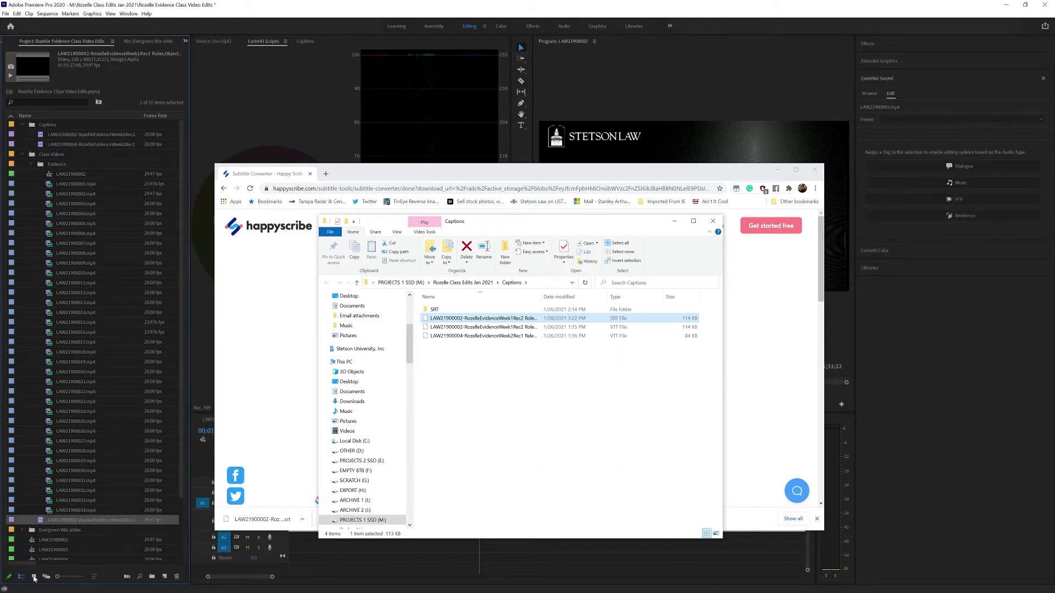
left_click(729, 225)
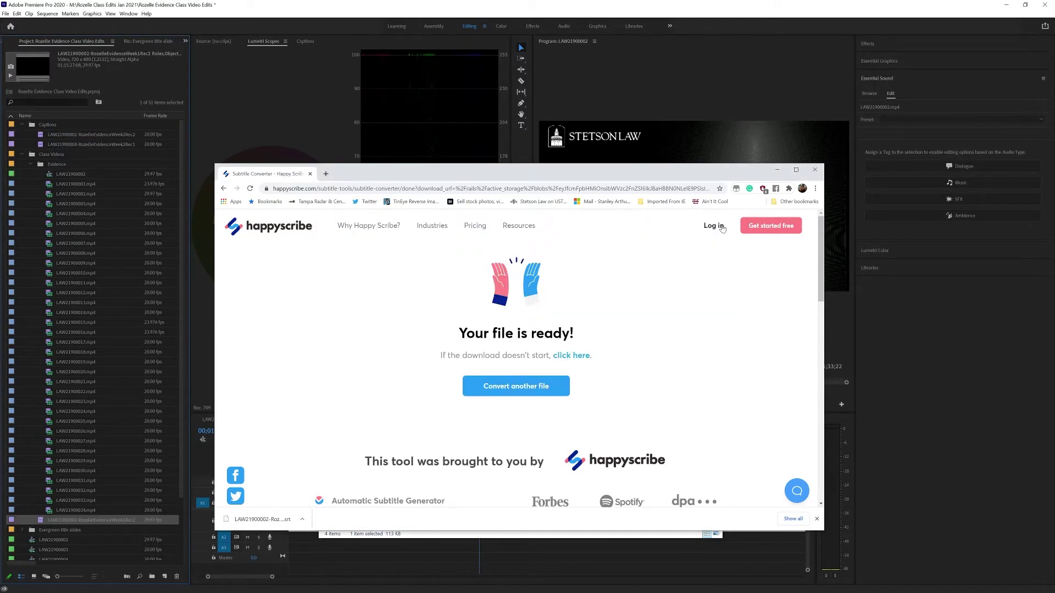
left_click(815, 170)
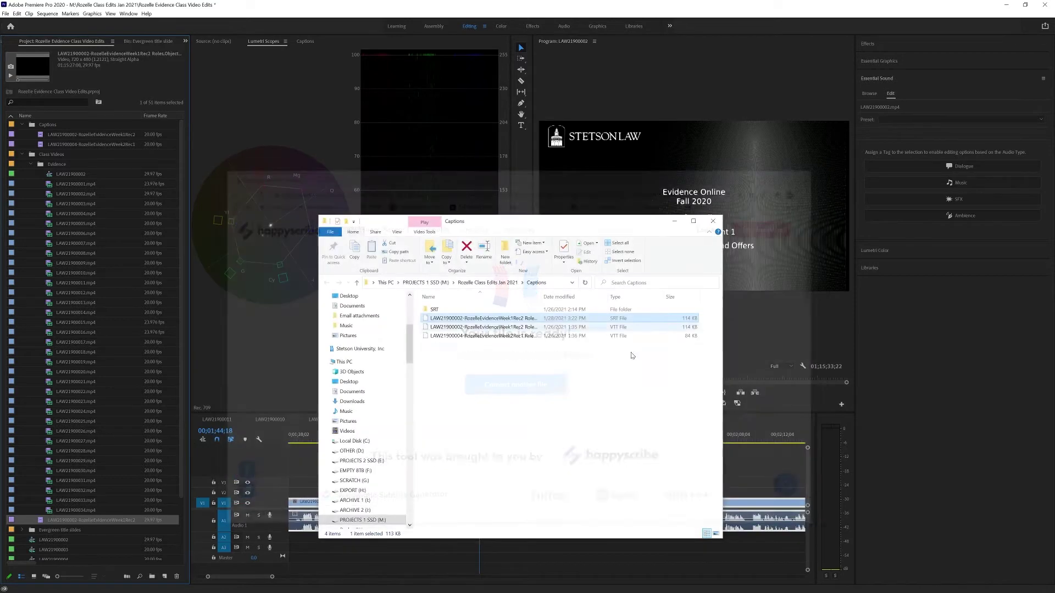
Place the SRT caption item on track V3 at the sequence start, zoomed in on the captions
left_click(712, 221)
left_click_drag(342, 434, 199, 444)
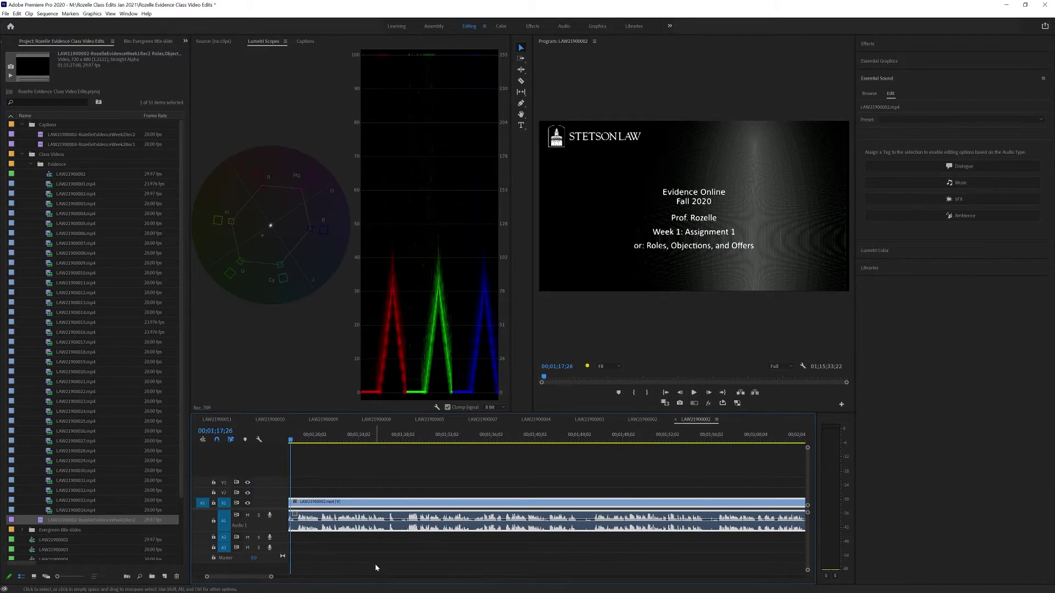
key("backslash")
left_click_drag(328, 427, 288, 440)
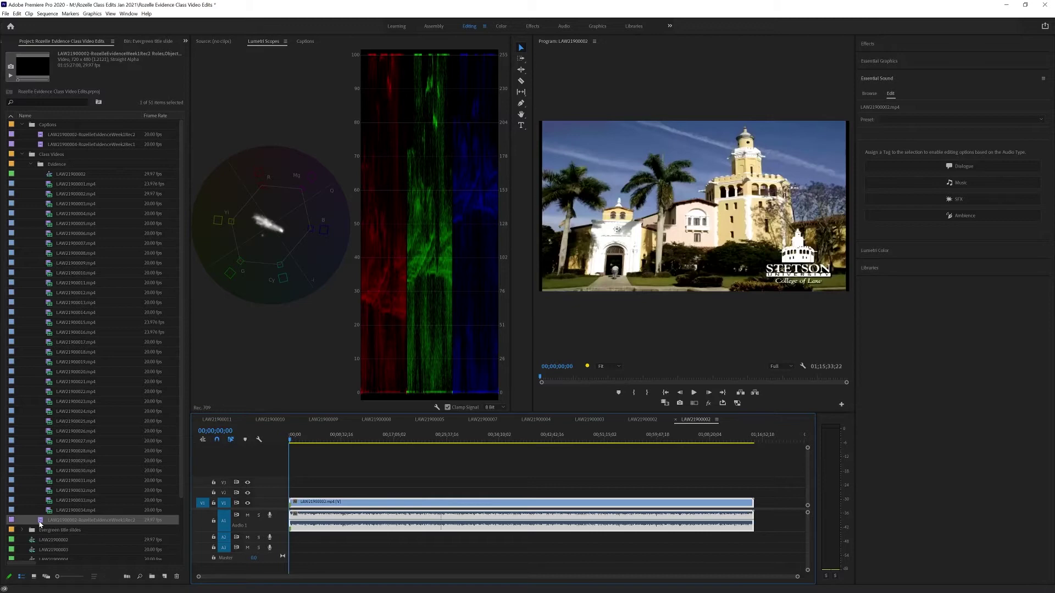
left_click_drag(41, 525, 284, 485)
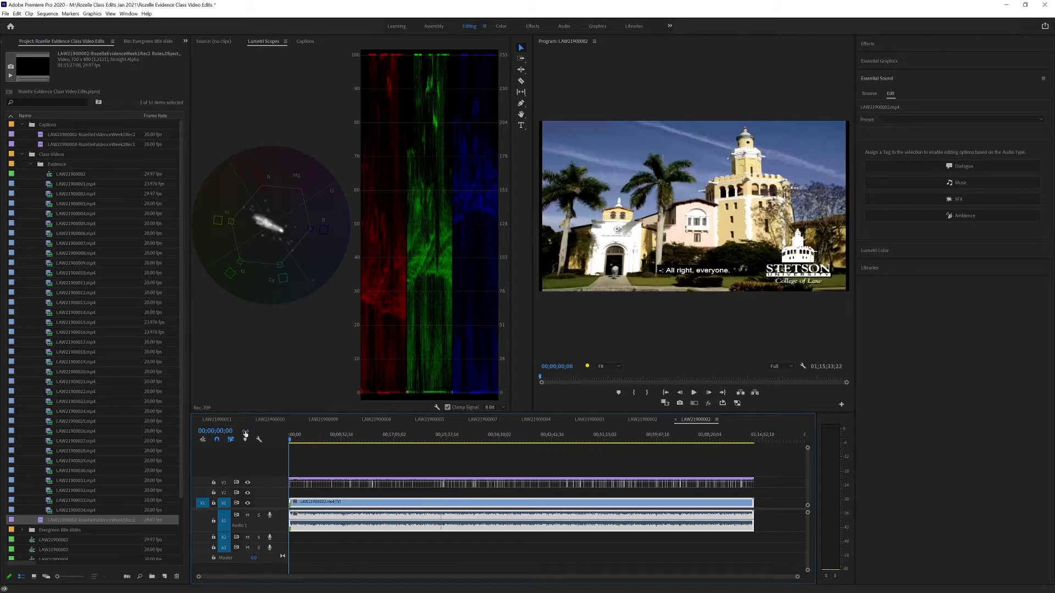
key("equal")
key("equal")
key("equal")
key("equal")
key("equal")
key("equal")
key("equal")
key("equal")
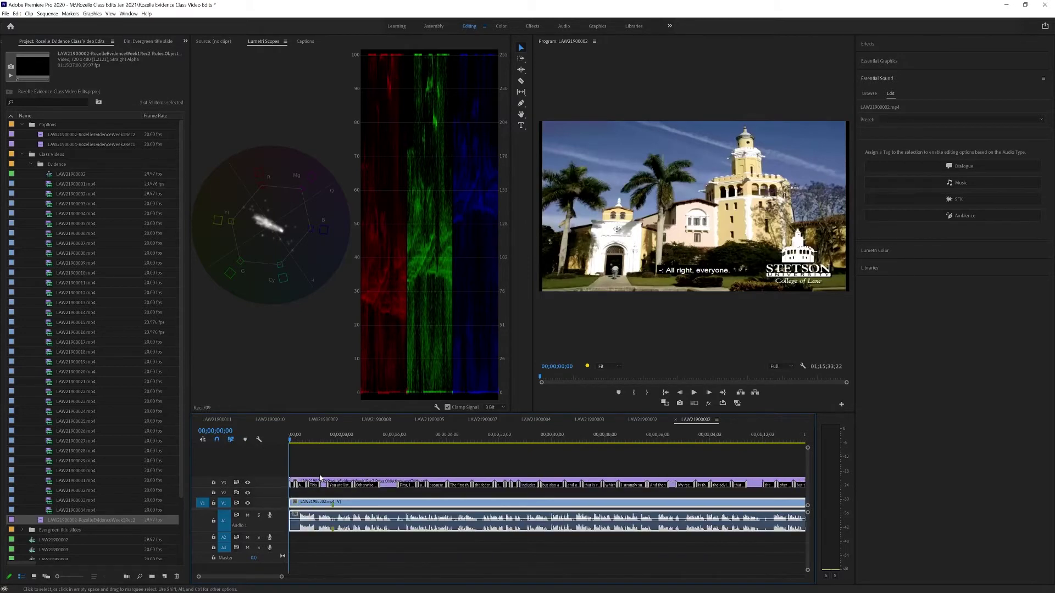
key("equal")
key("equal")
key("equal")
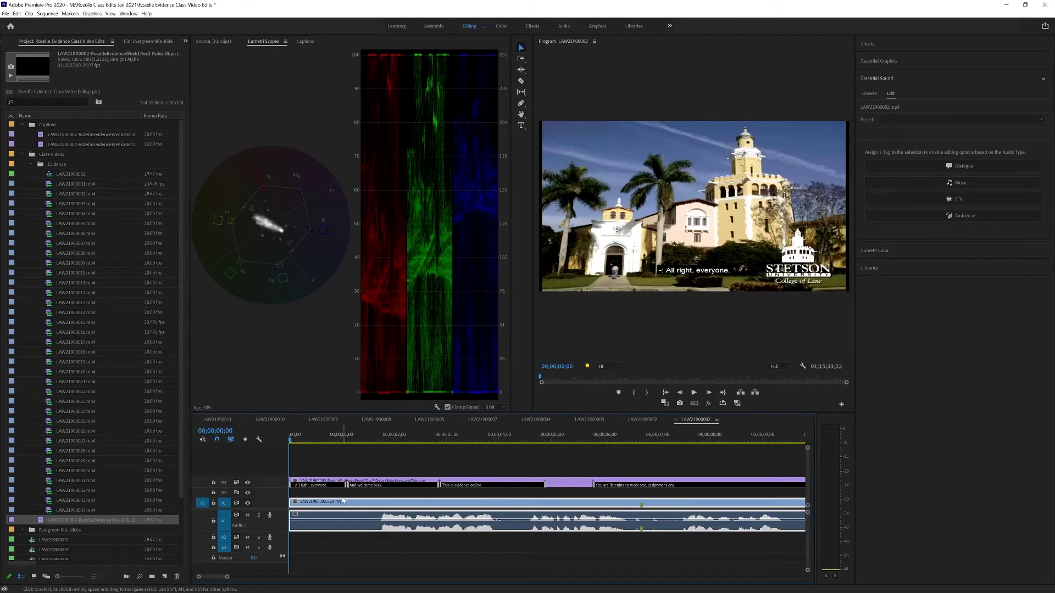
Shift the V3 caption clip 00;00;01;11 later and play from 00;00;01;09 to check sync
left_click_drag(329, 485, 421, 486)
left_click(358, 440)
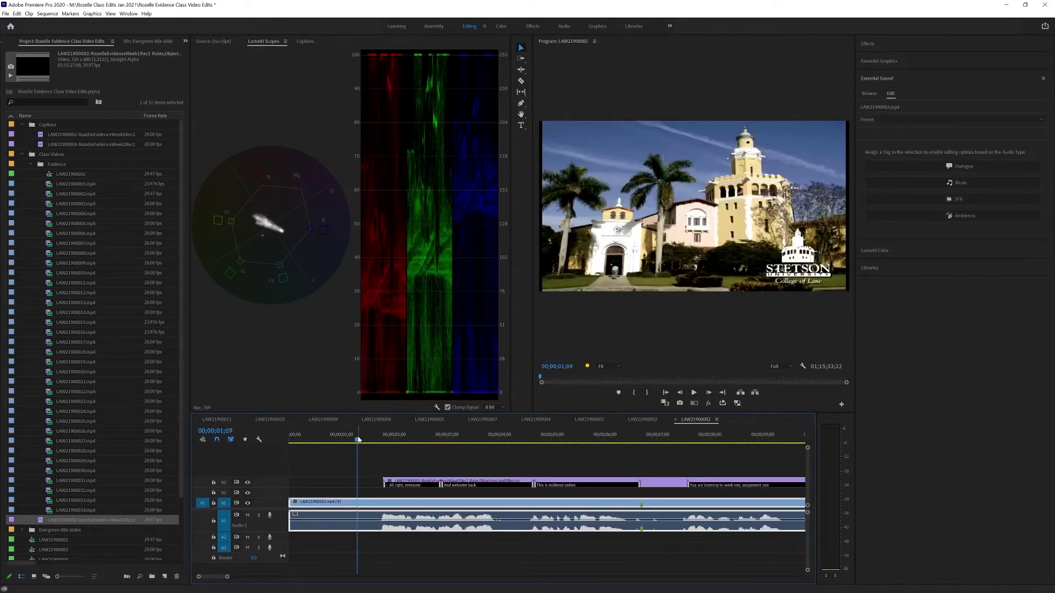
key("space")
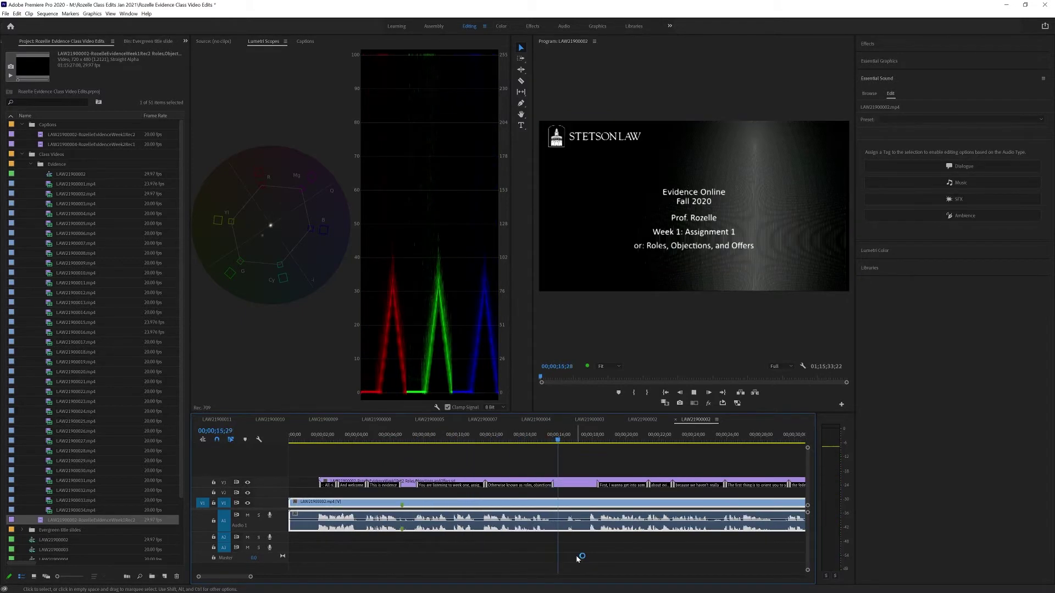
key("space")
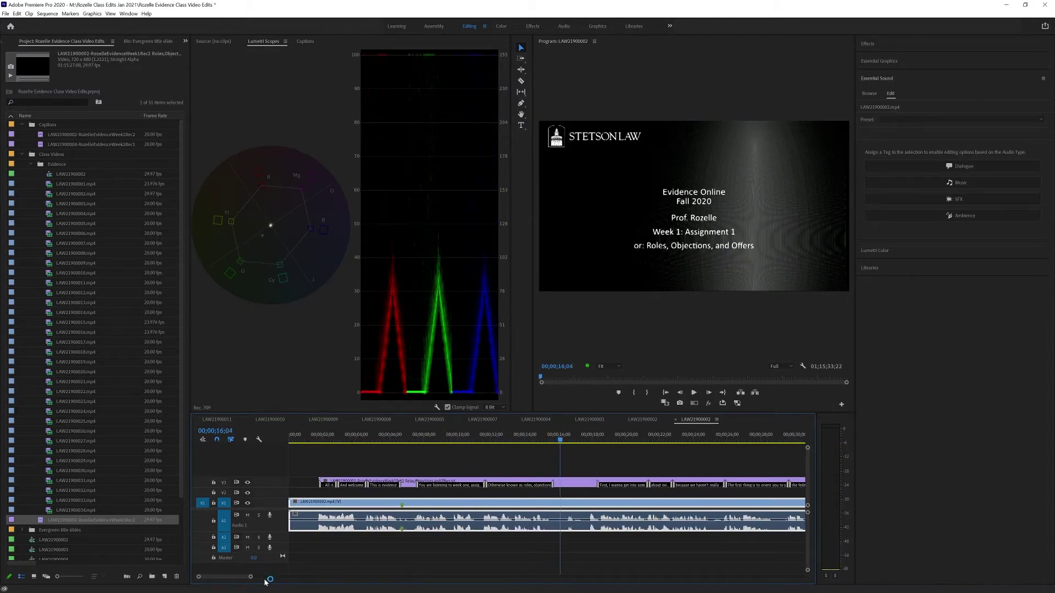
Zoom the timeline out and play the captions around 00;01;45 to check sync
left_click_drag(250, 577, 330, 581)
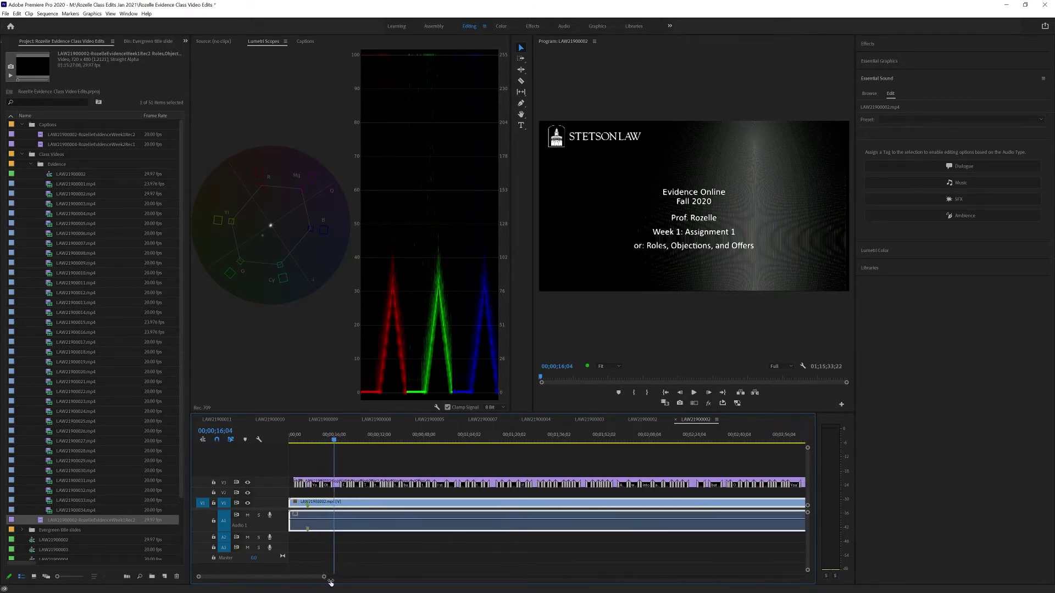
left_click_drag(544, 439, 587, 439)
key("space")
key("equal")
key("equal")
key("equal")
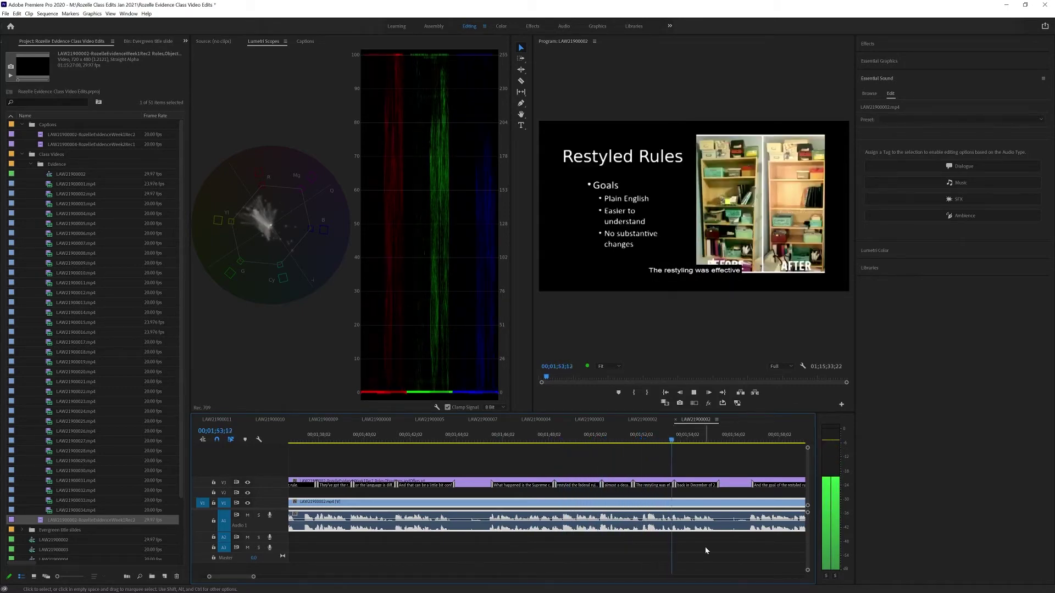
key("space")
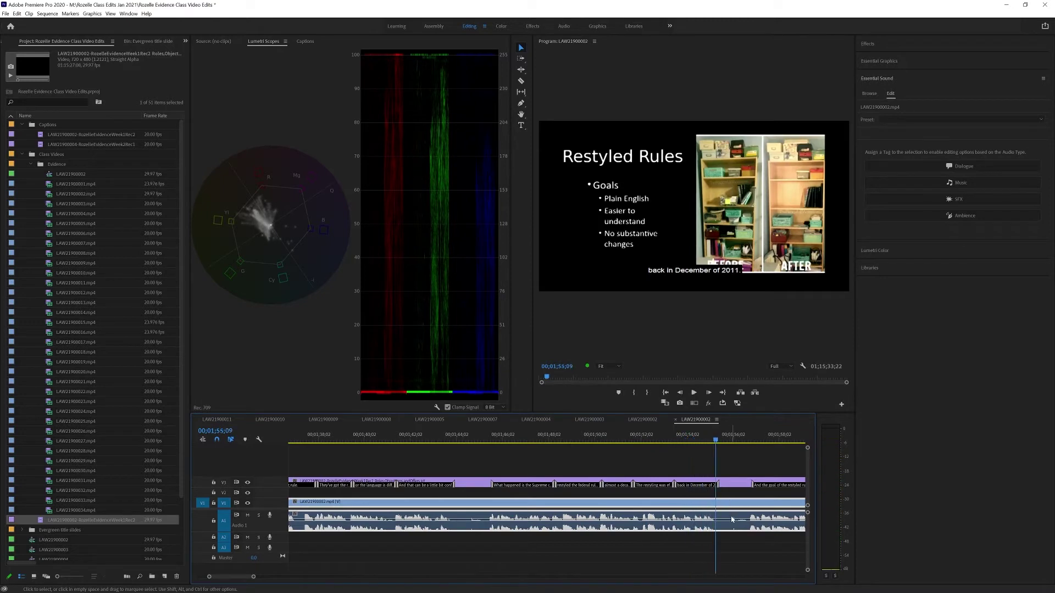
Replay from 00;01;46;21, then park the playhead at 00;01;49;17
left_click(528, 441)
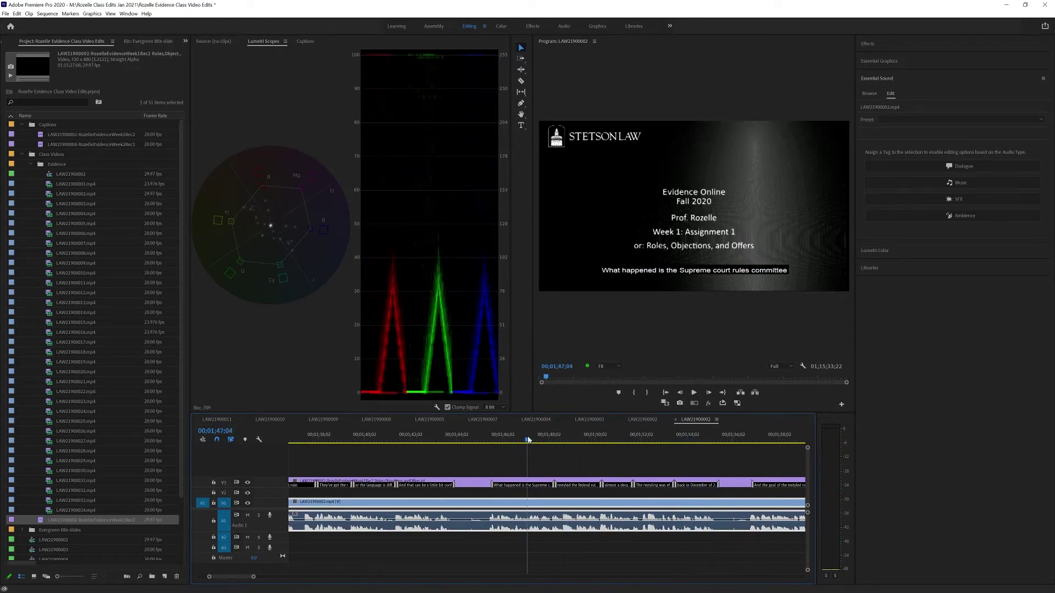
left_click_drag(528, 440, 519, 444)
key("space")
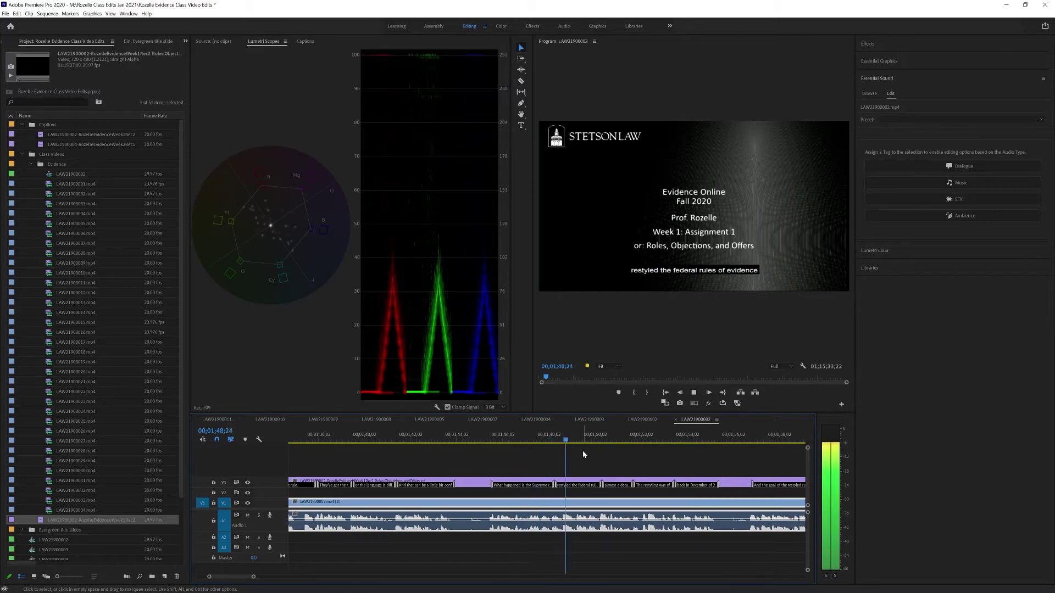
key("space")
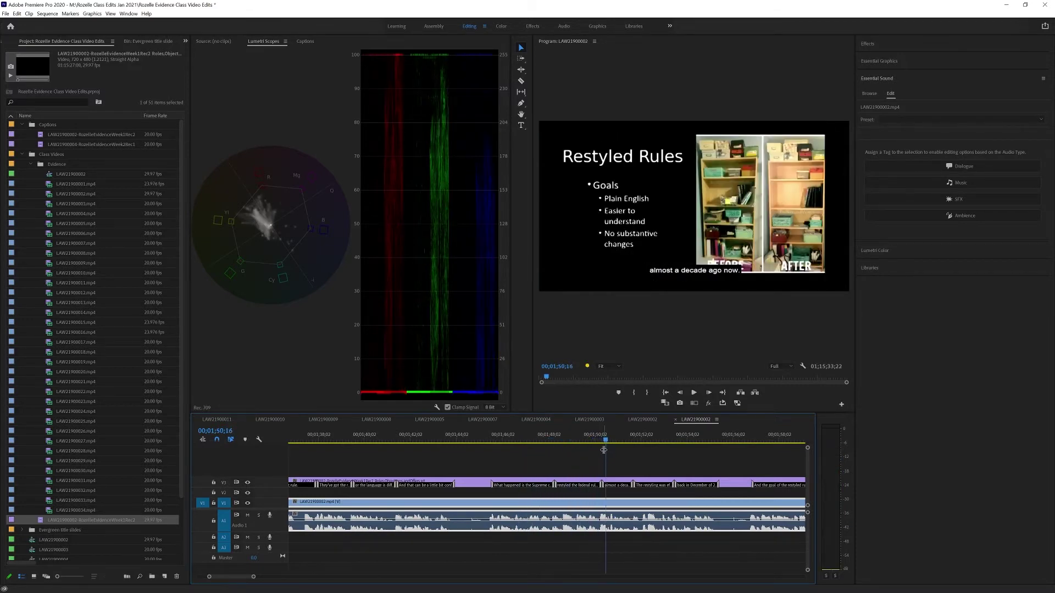
mouse_move(606, 440)
left_mouse_down()
mouse_move(585, 446)
mouse_move(601, 445)
left_mouse_up()
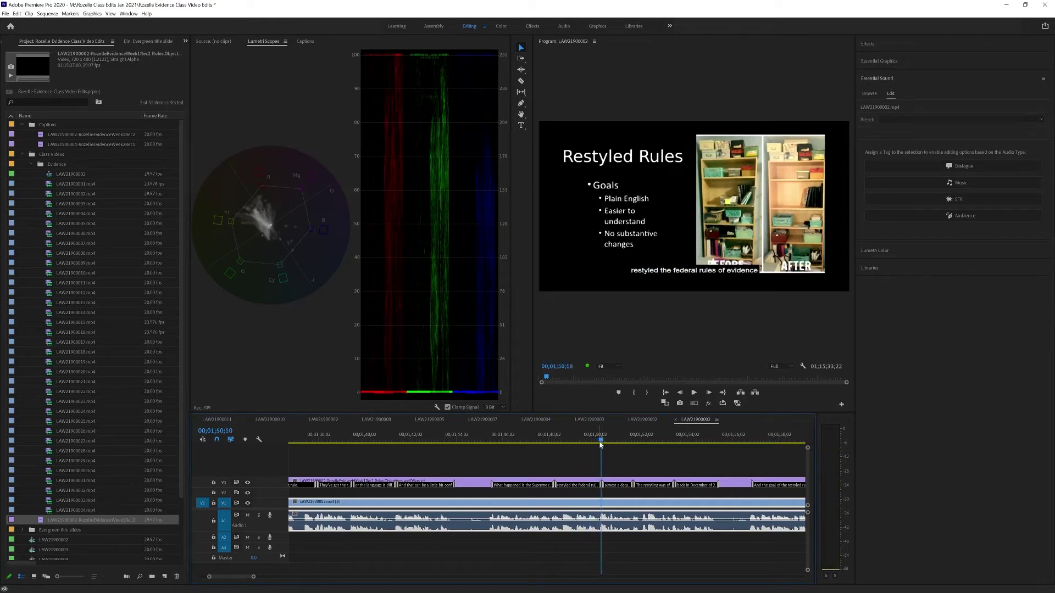
Cut the V1/A1 lecture clip with the Razor tool at 00;01;50;08
key("equal")
key("equal")
key("equal")
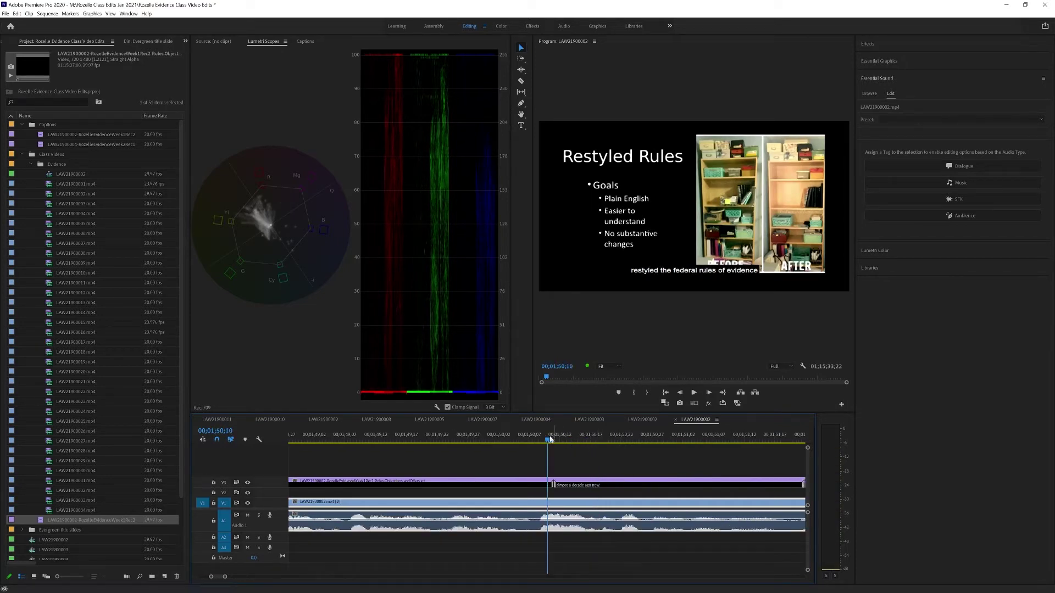
left_click(542, 440)
left_click(538, 442)
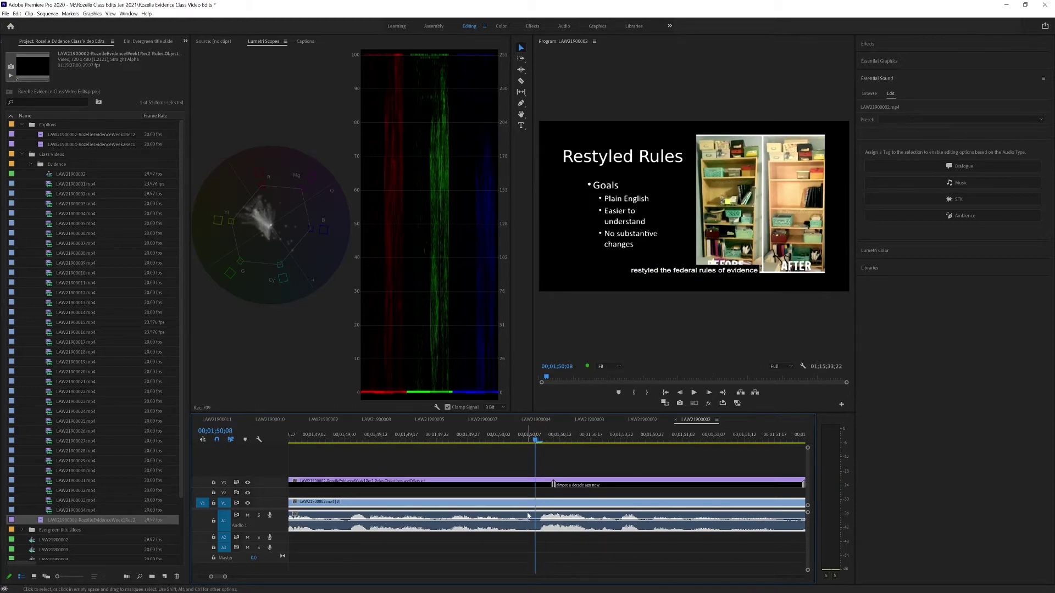
key("c")
left_click(535, 511)
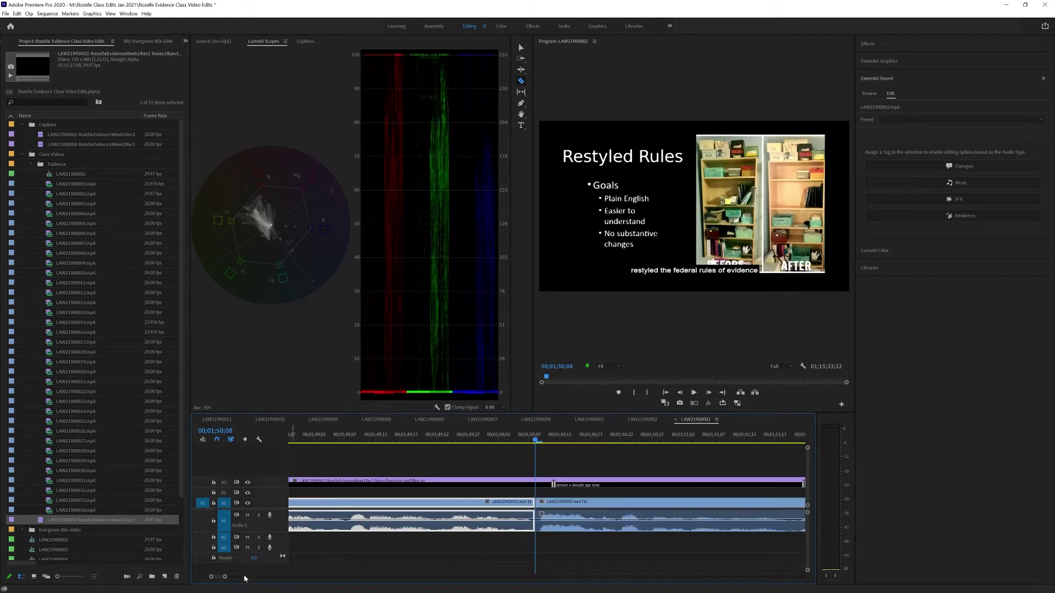
left_click_drag(226, 577, 247, 576)
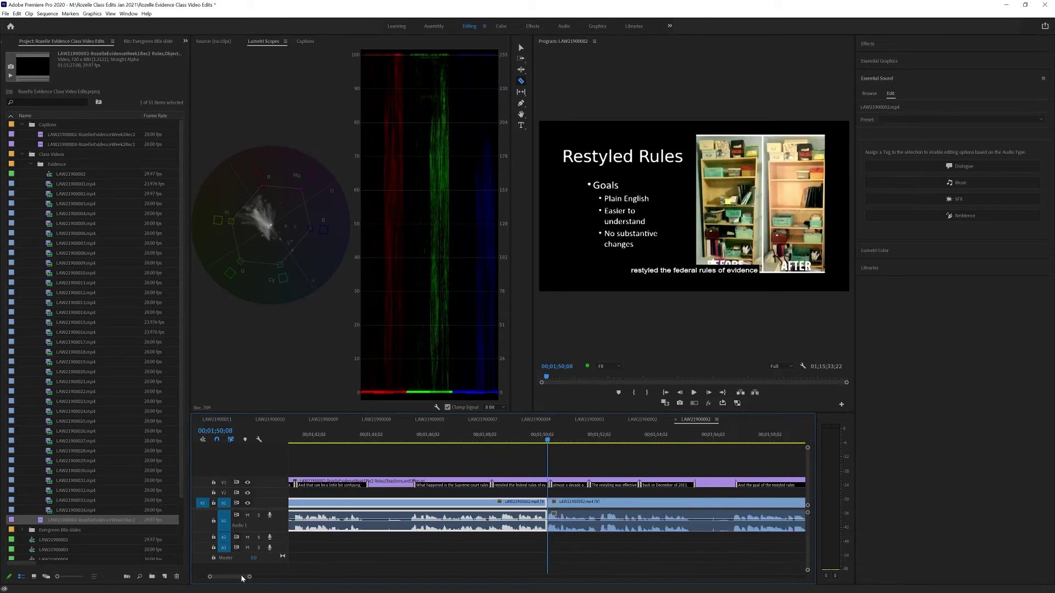
Play across the V1 cut, then lock caption track V3
key("space")
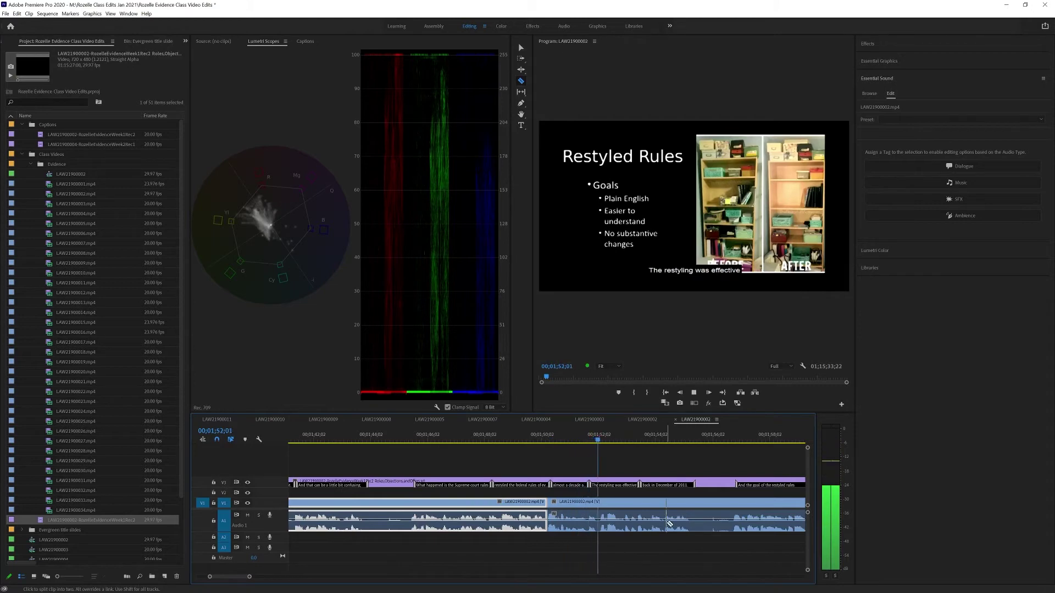
left_click(660, 533)
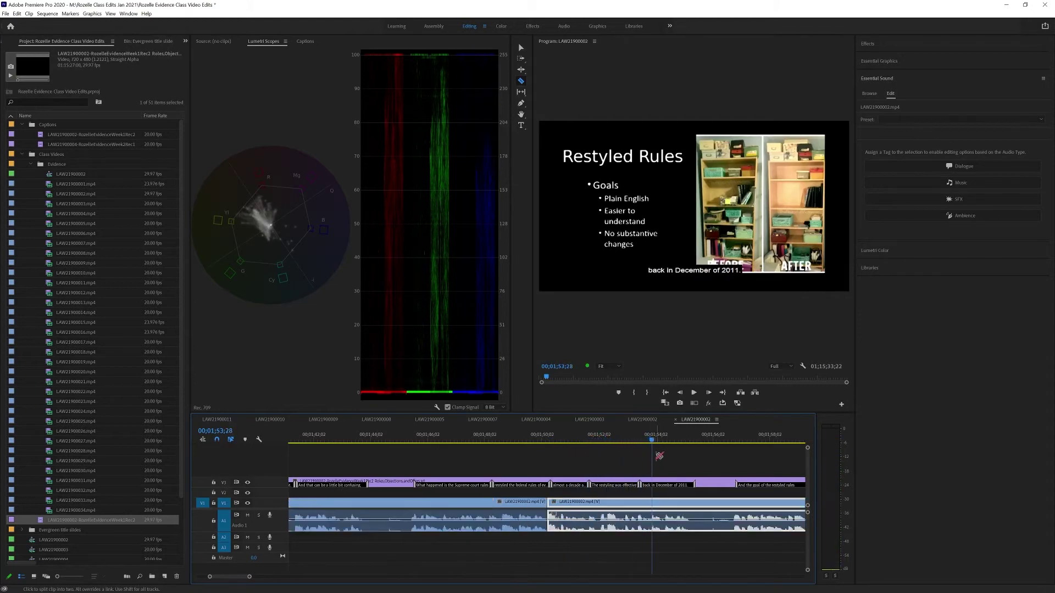
left_click_drag(653, 434, 638, 440)
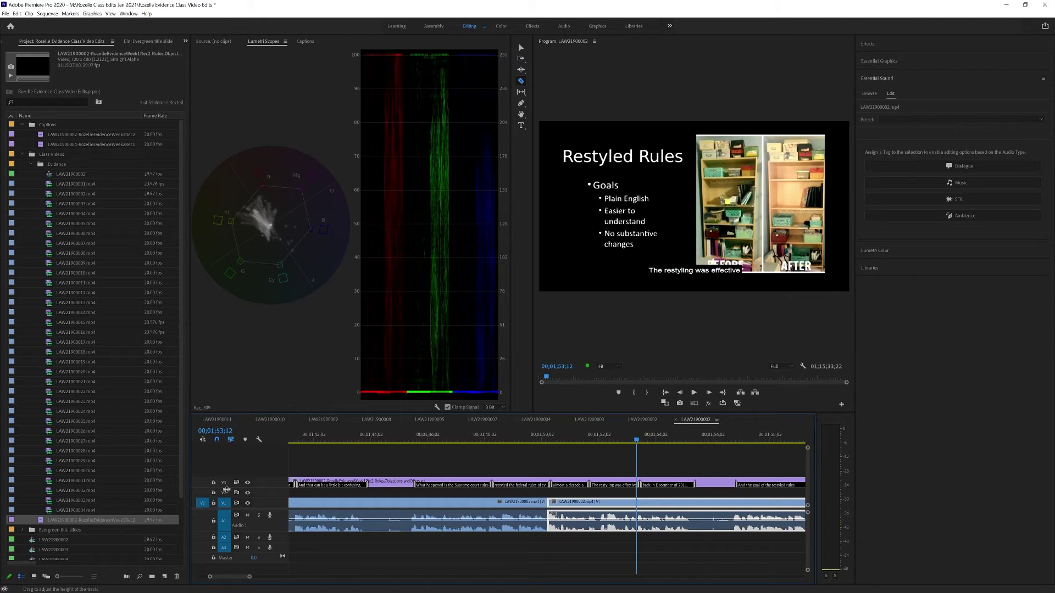
left_click(213, 483)
Replay the cut from the title slide and step back frame by frame toward the edit
key("Up")
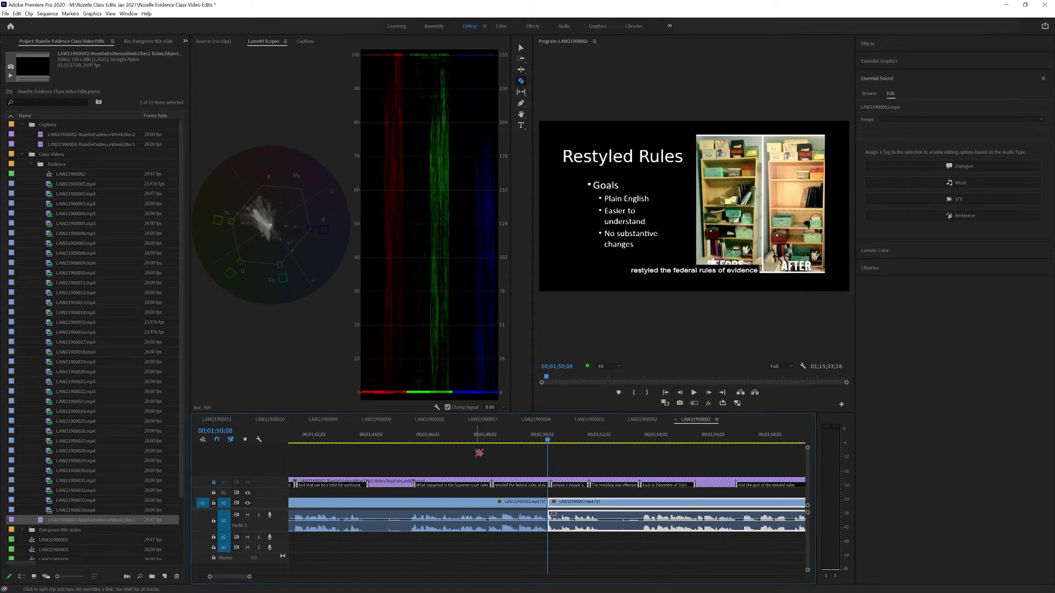
left_click(472, 436)
key("space")
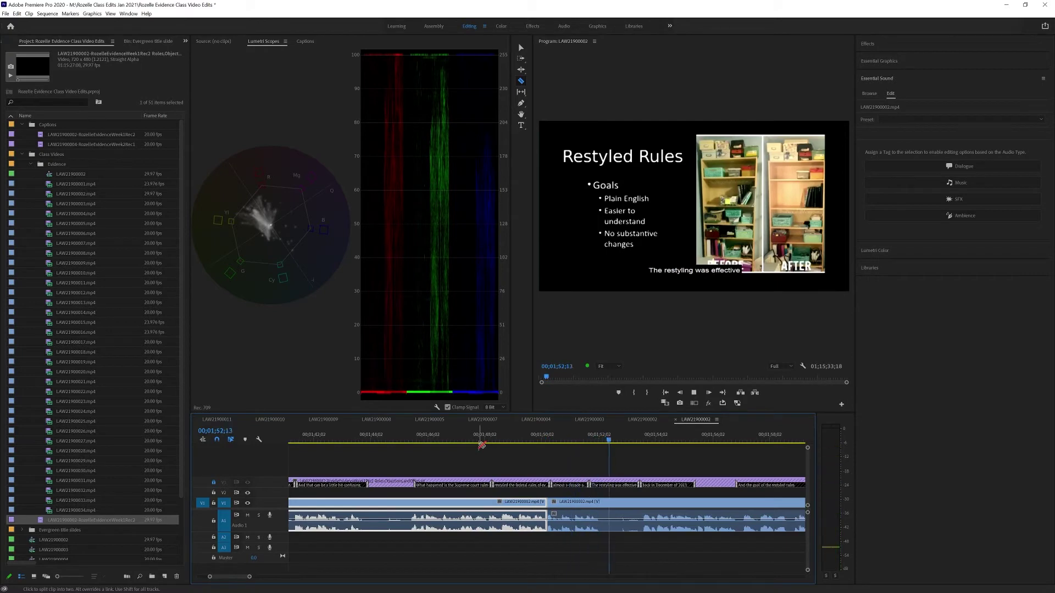
key("space")
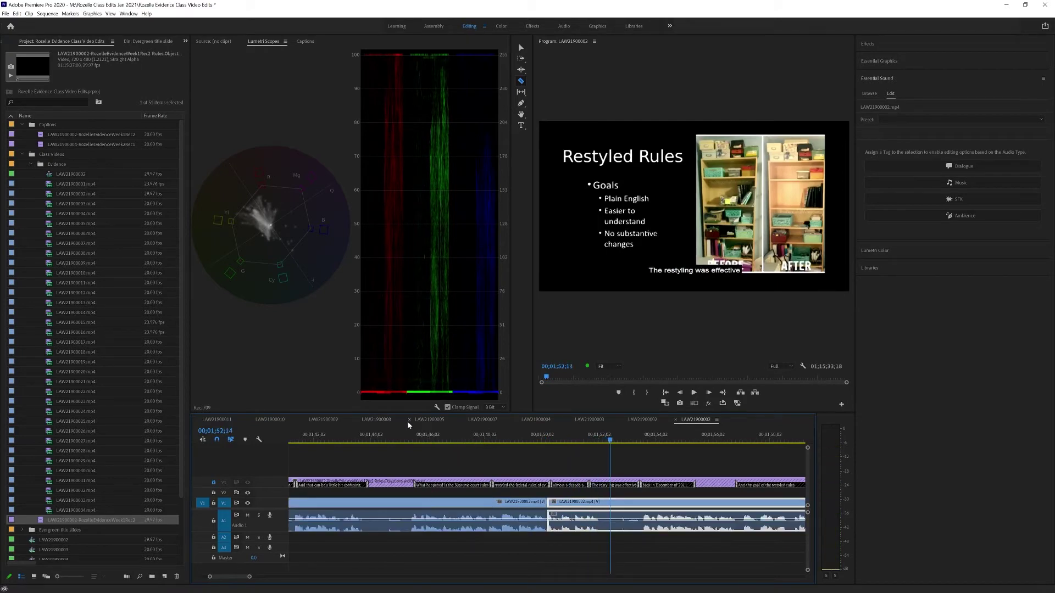
left_click(407, 437)
key("space")
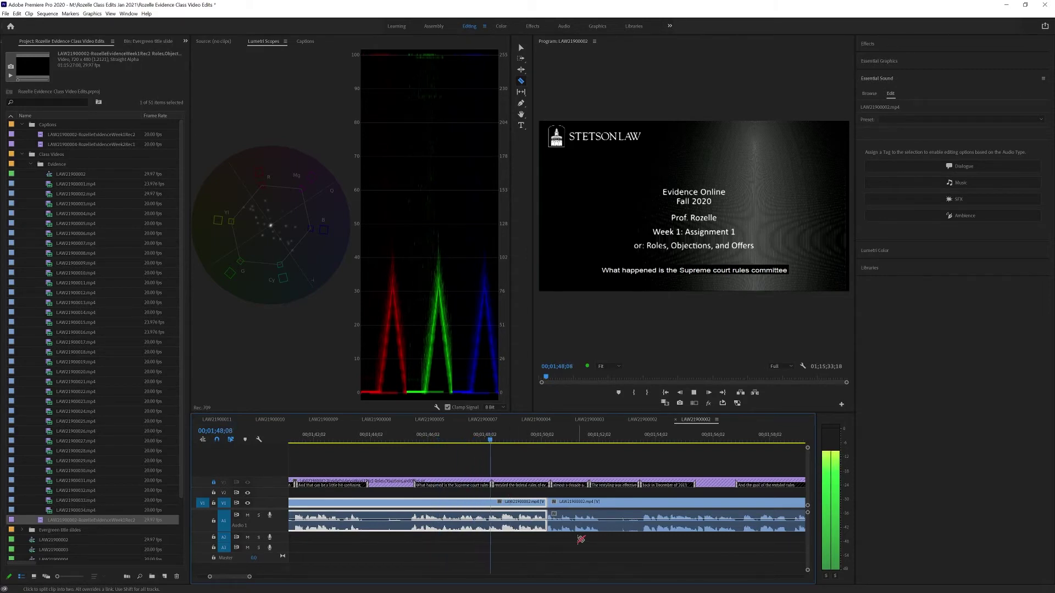
key("space")
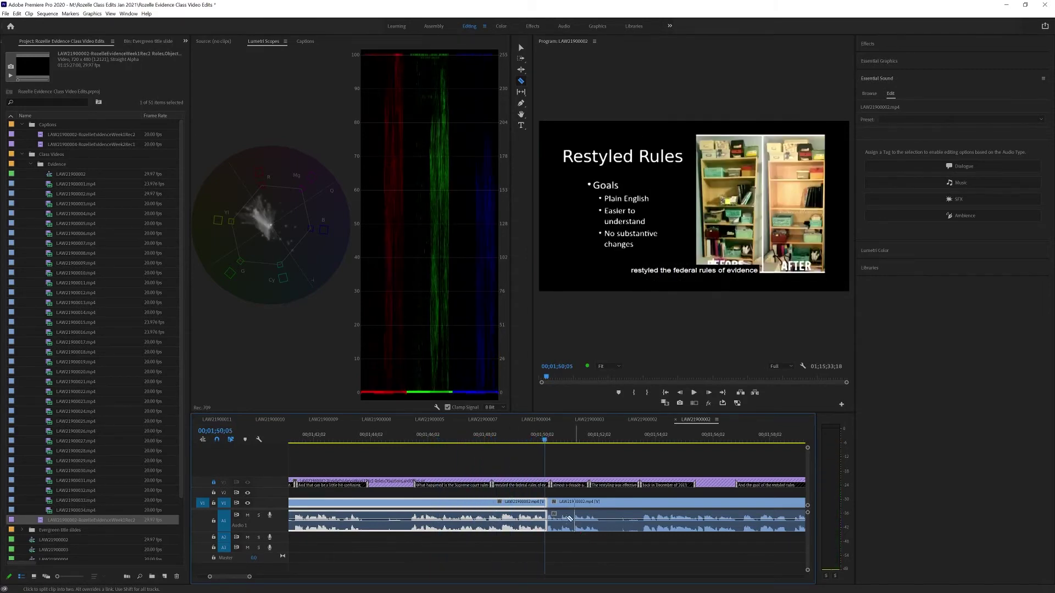
key("Left")
key("Left")
key("Left")
key("Left")
key("Left")
key("Left")
Unlock V3 and delete the two caption clips after 'restyled the federal rules of evidence', including 'The restyling was effective'
left_click(214, 482)
key("v")
left_click(544, 485)
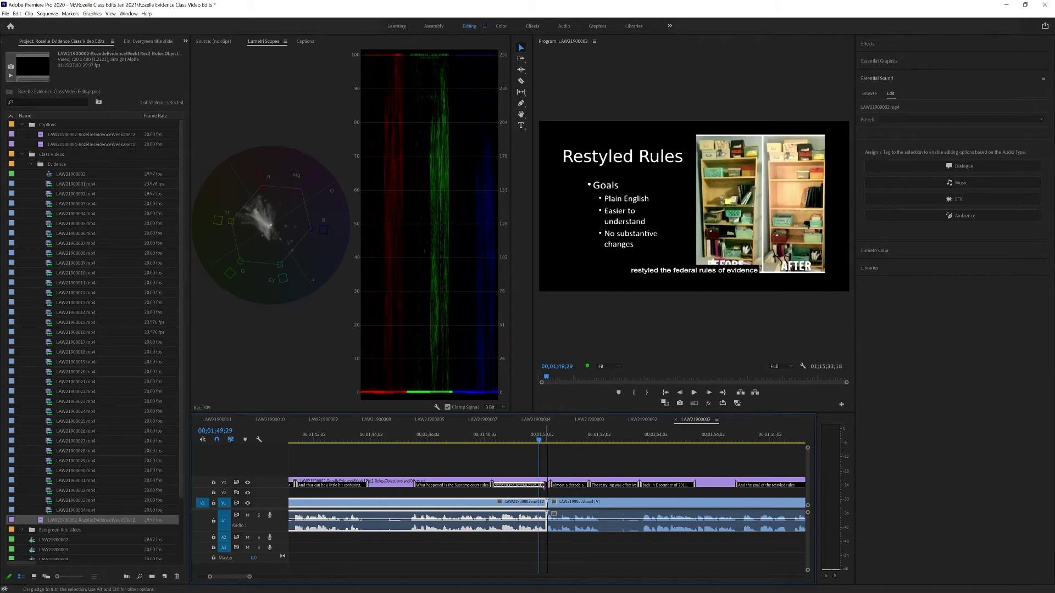
left_click(556, 494)
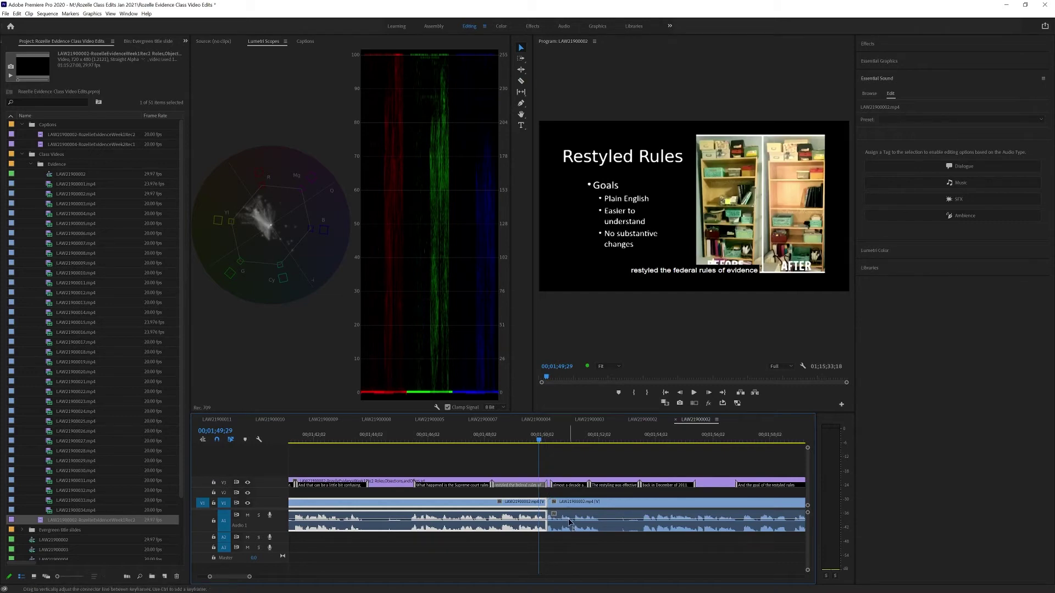
left_click(564, 489)
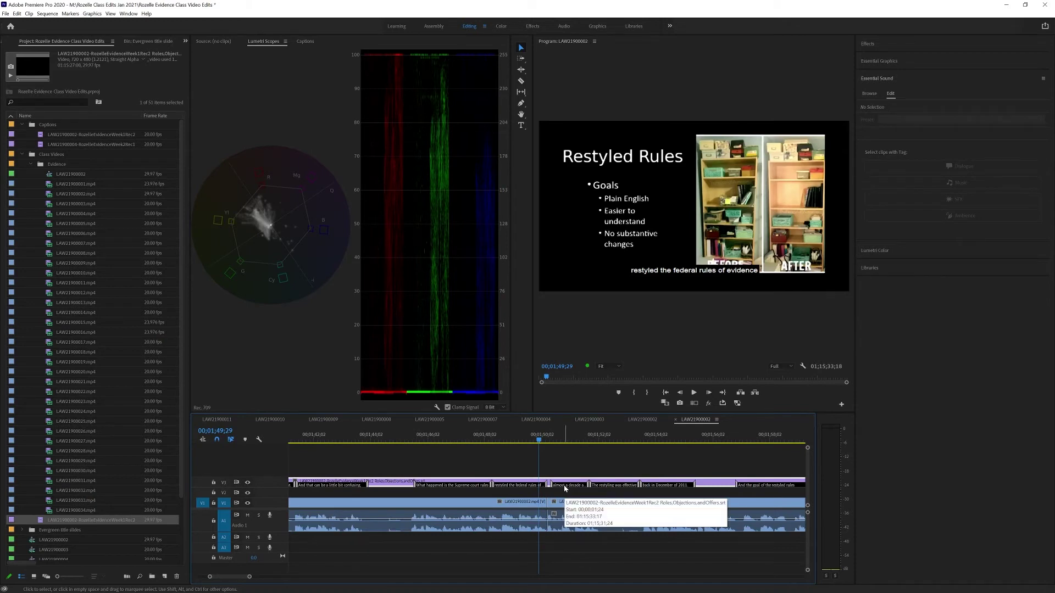
key("Delete")
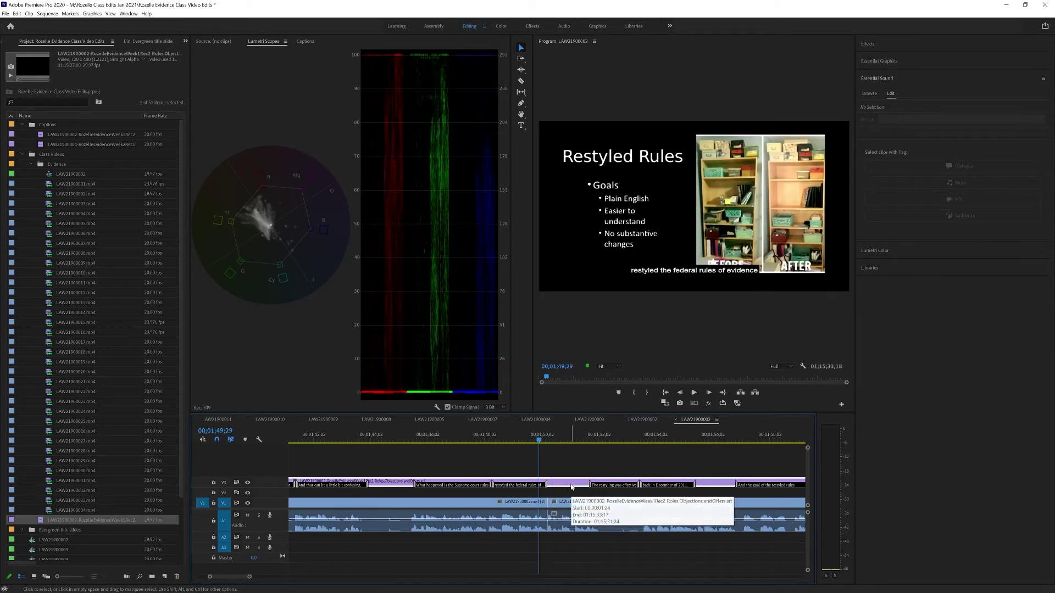
left_click(615, 487)
key("Delete")
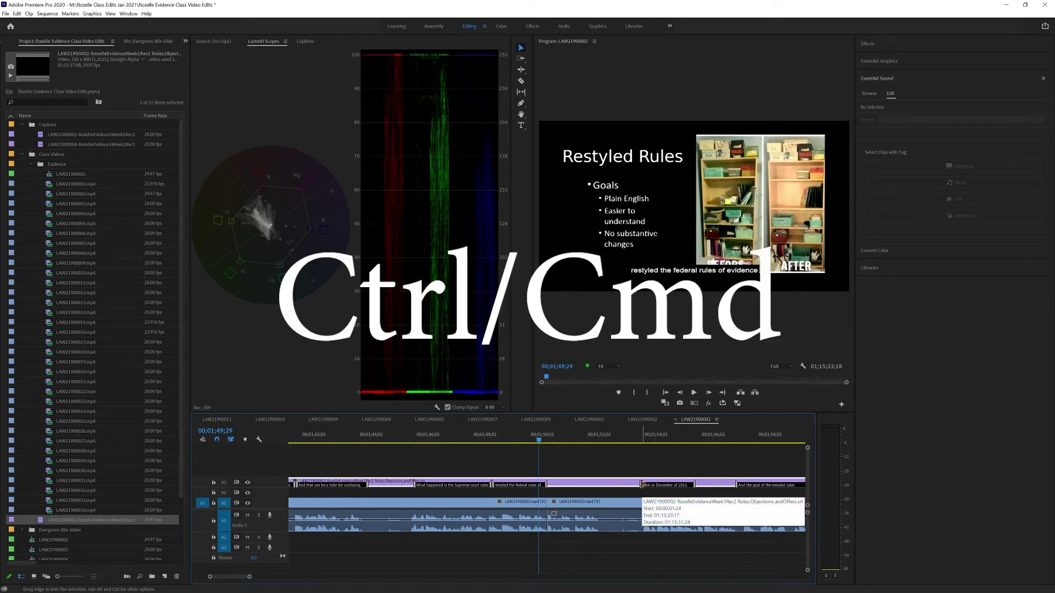
Ripple-trim the edges of the 'back in December of 2011' caption to close the gap
key("ctrl")
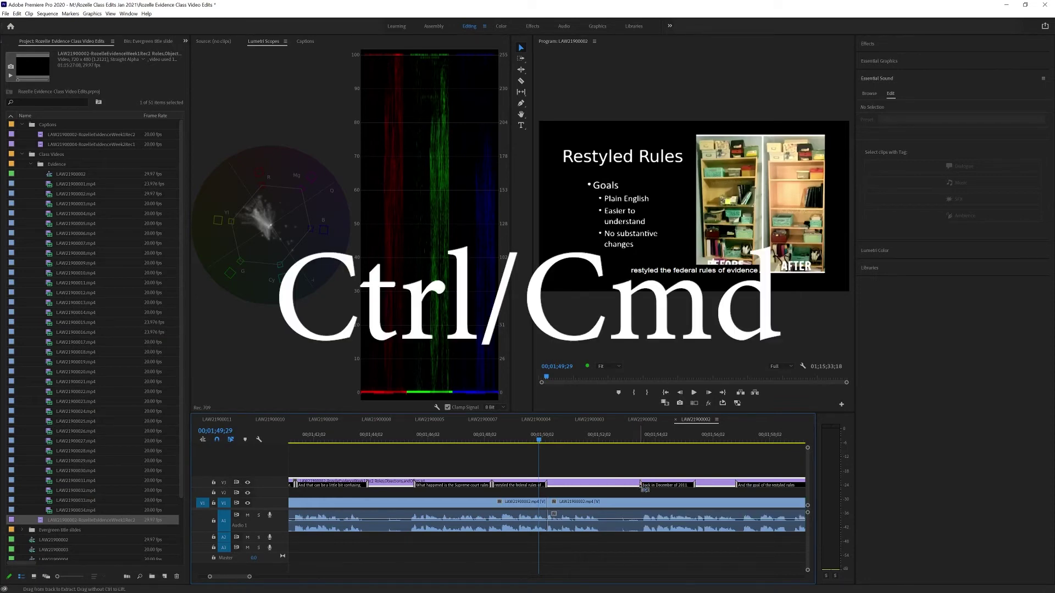
left_click(642, 484, "ctrl")
mouse_move(636, 483)
left_mouse_down()
mouse_move(625, 485)
mouse_move(642, 484)
left_mouse_up()
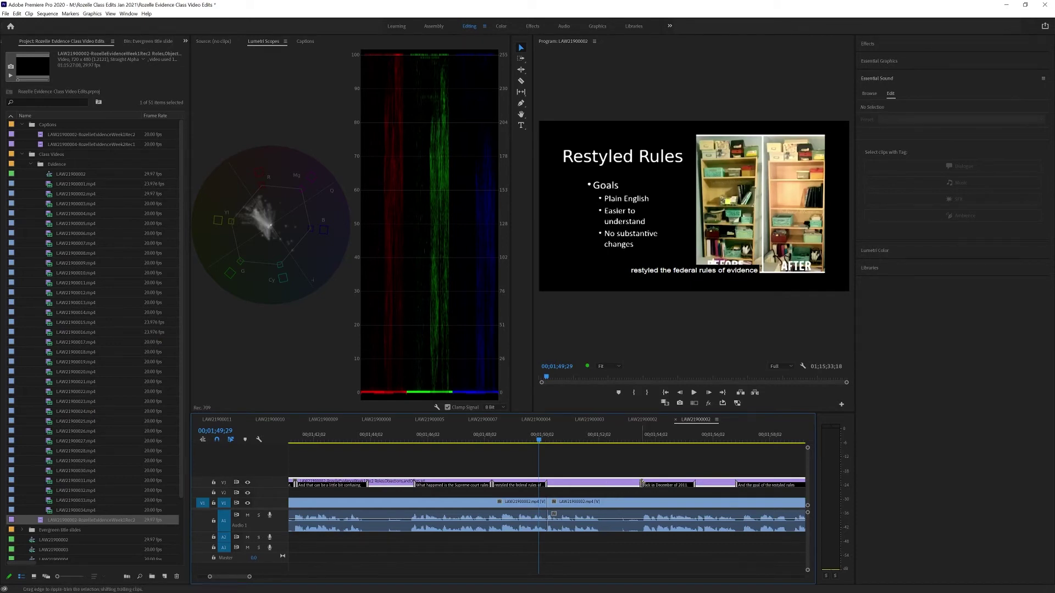
left_click_drag(642, 484, 547, 494)
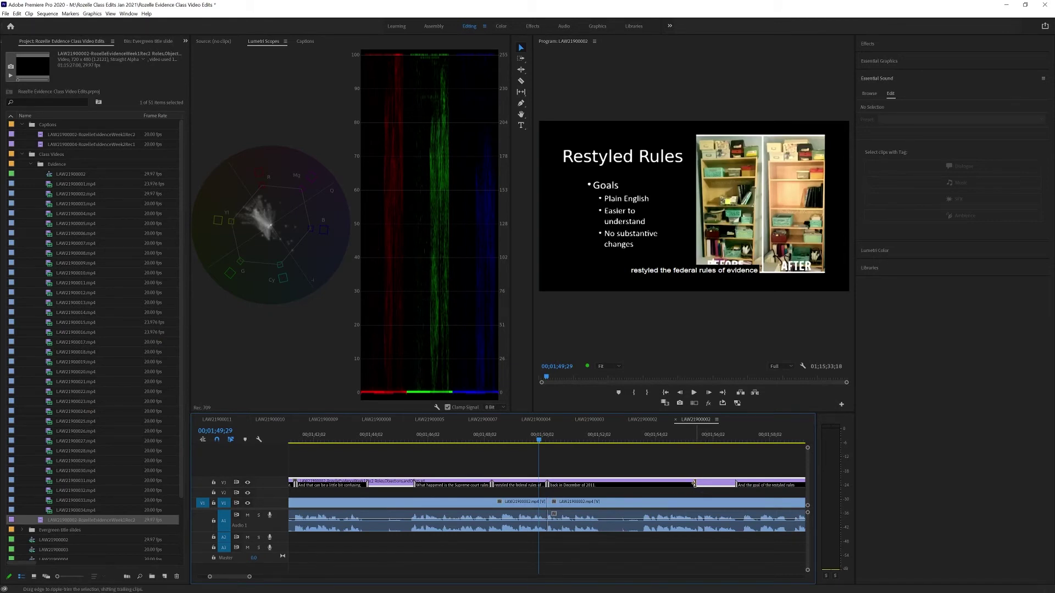
left_click_drag(694, 484, 600, 515)
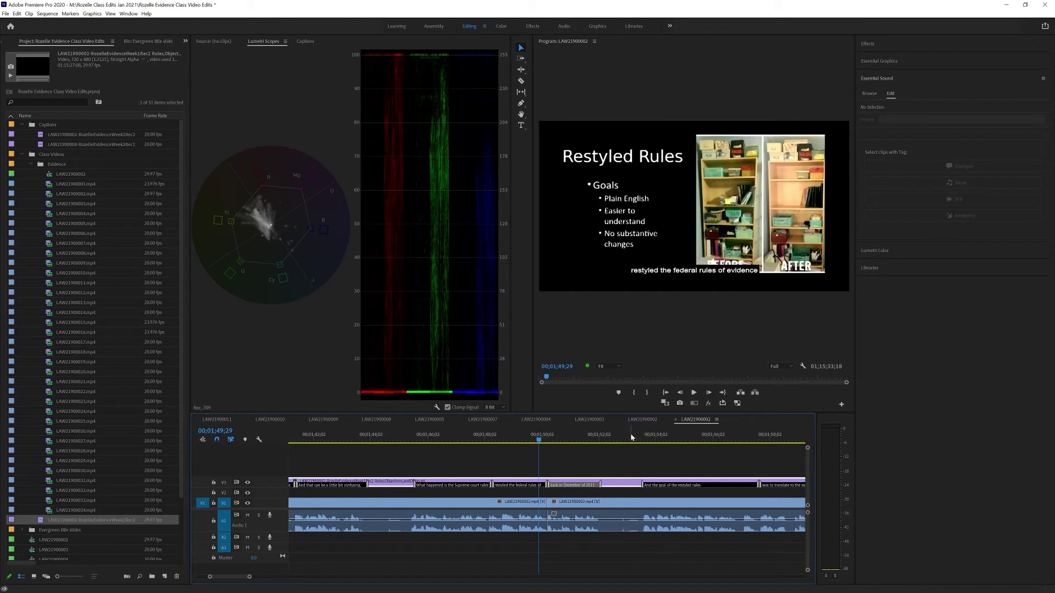
Play back from 00;01;49;05 to check the retimed captions
left_click_drag(580, 440, 465, 445)
key("space")
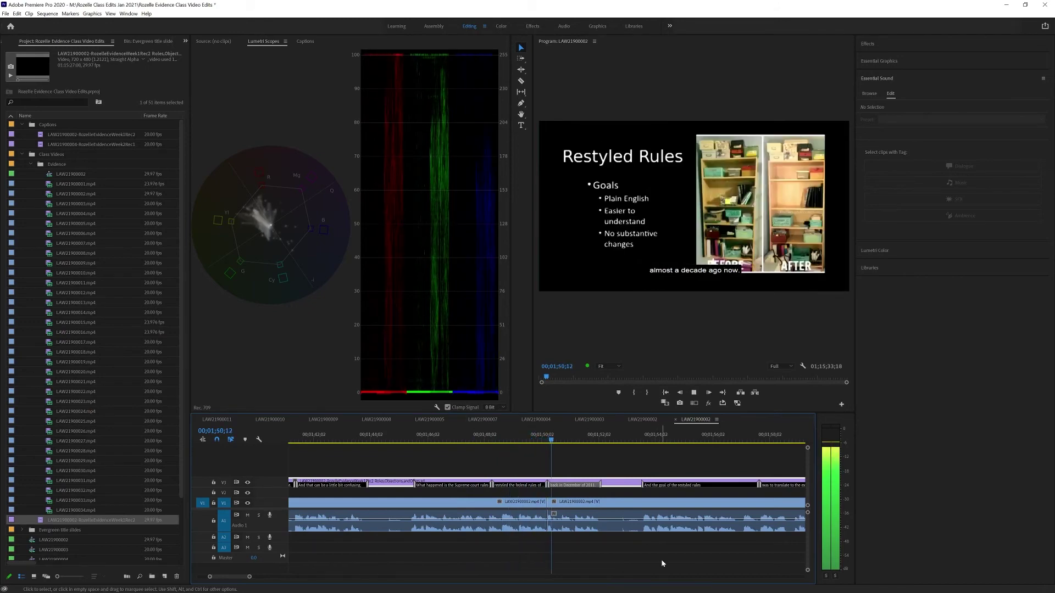
key("space")
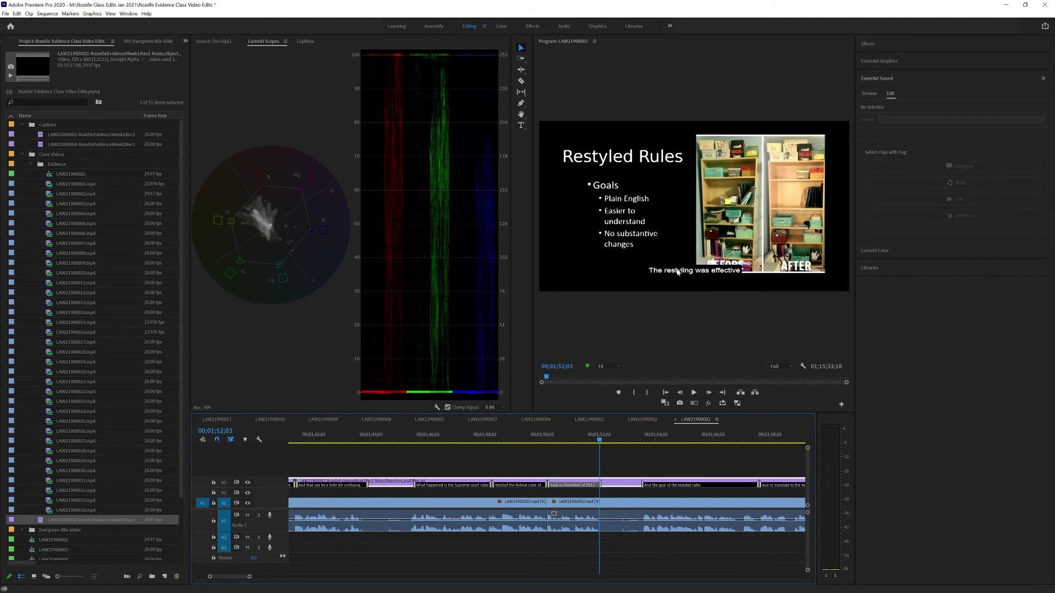
Step the playhead from 01;49;08 to 01;49;09, then save the project
left_click(519, 438)
left_click(521, 438)
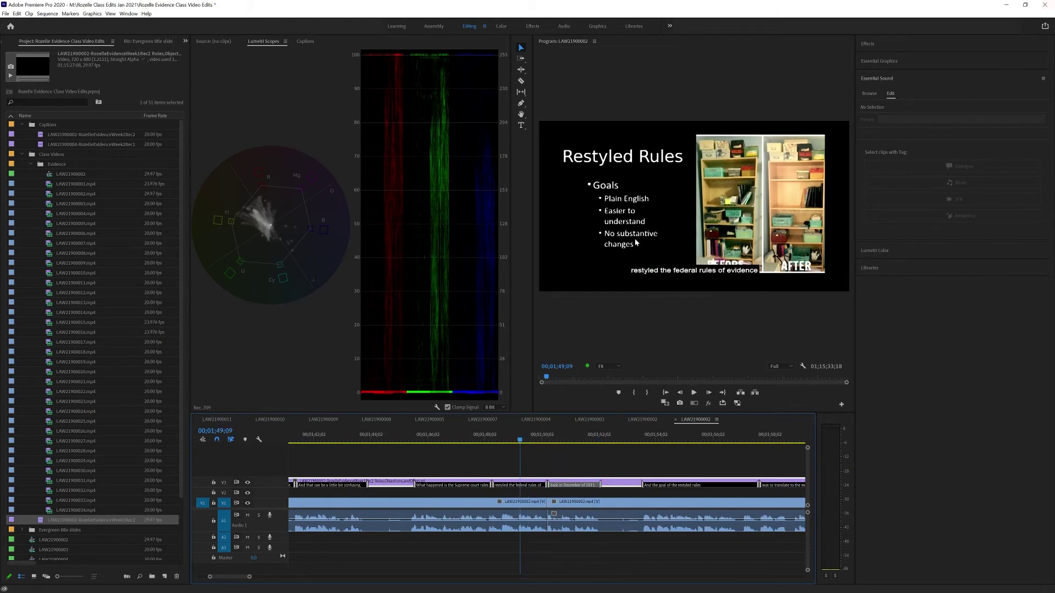
key("ctrl+s")
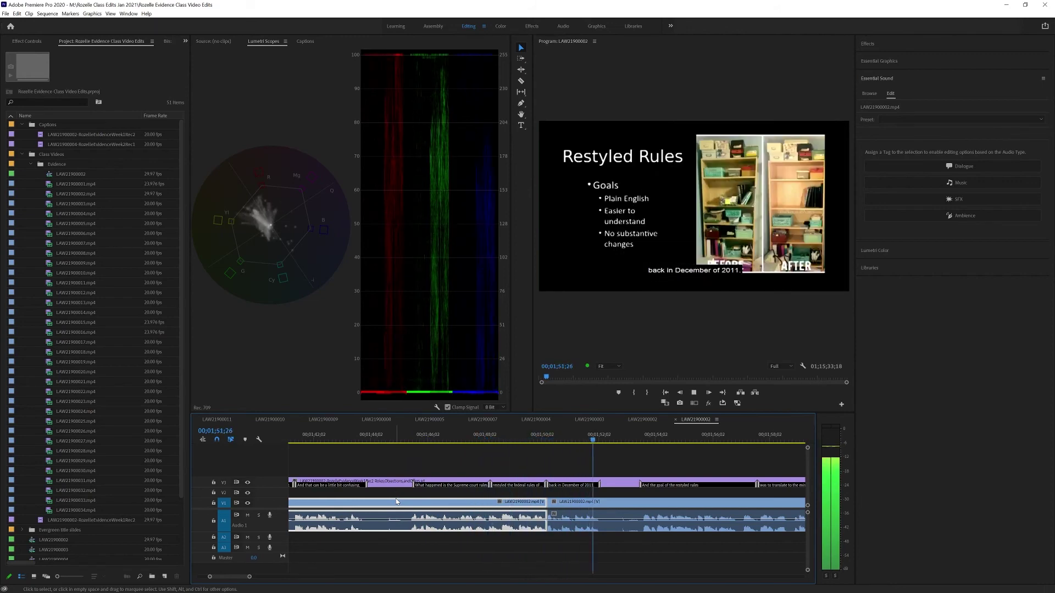
Stop playback, clear the clip selection, and select the lecture's caption item in the Project panel
key("space")
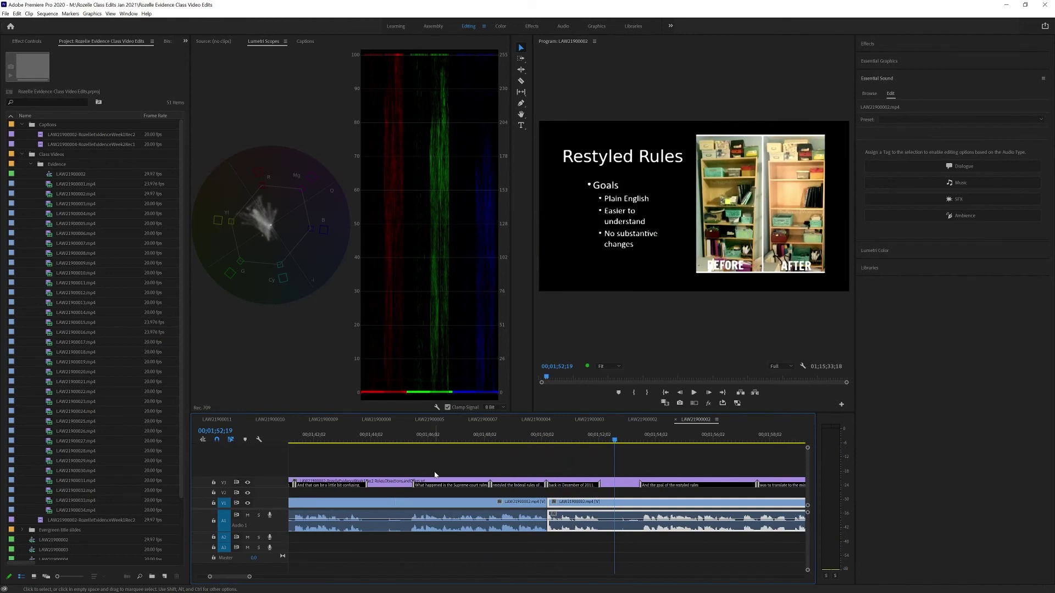
left_click(398, 485)
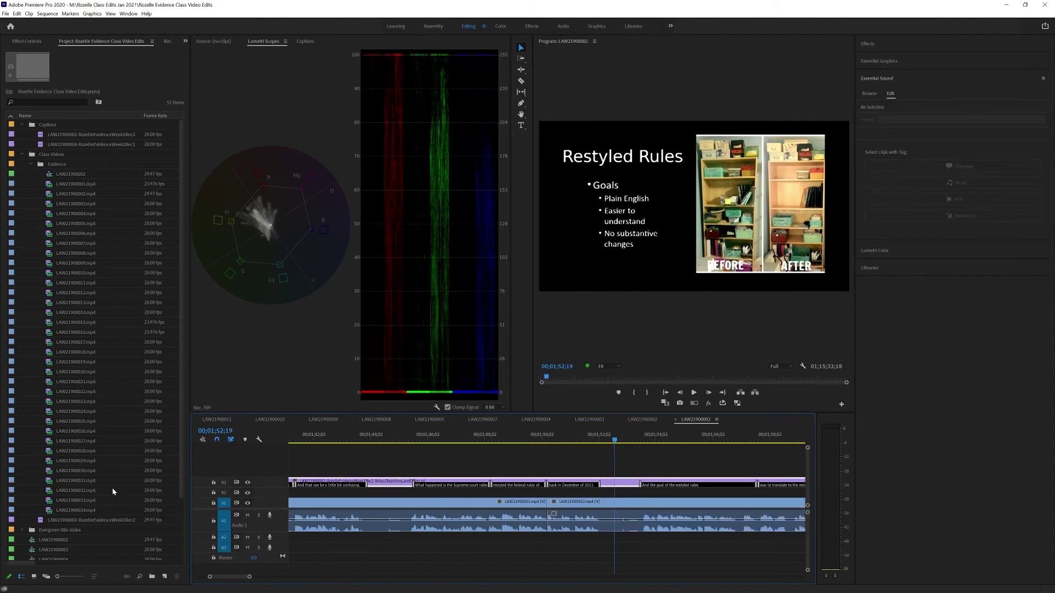
left_click(56, 522)
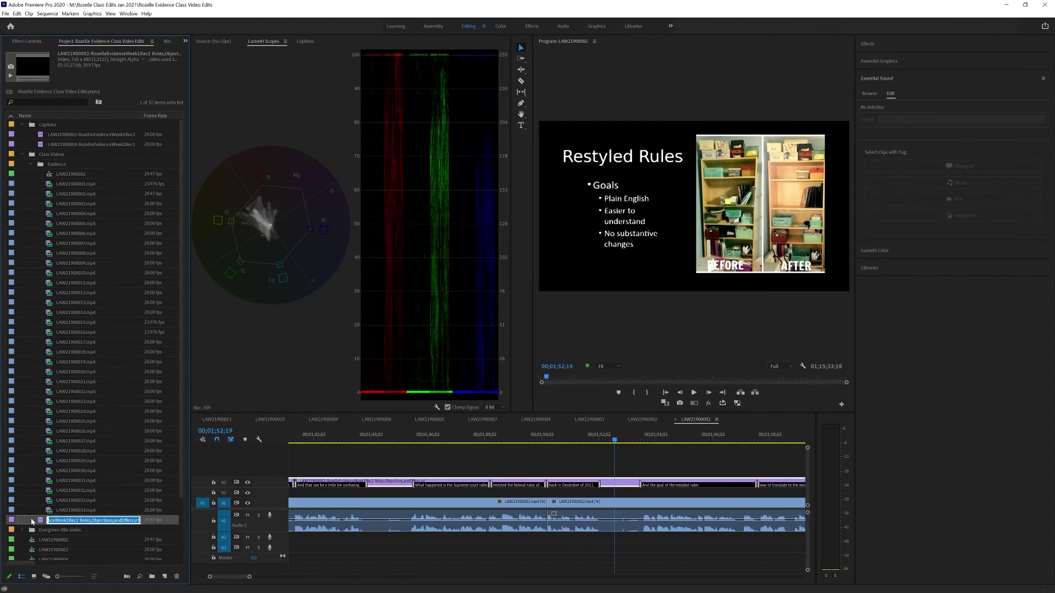
left_click_drag(56, 522, 62, 55)
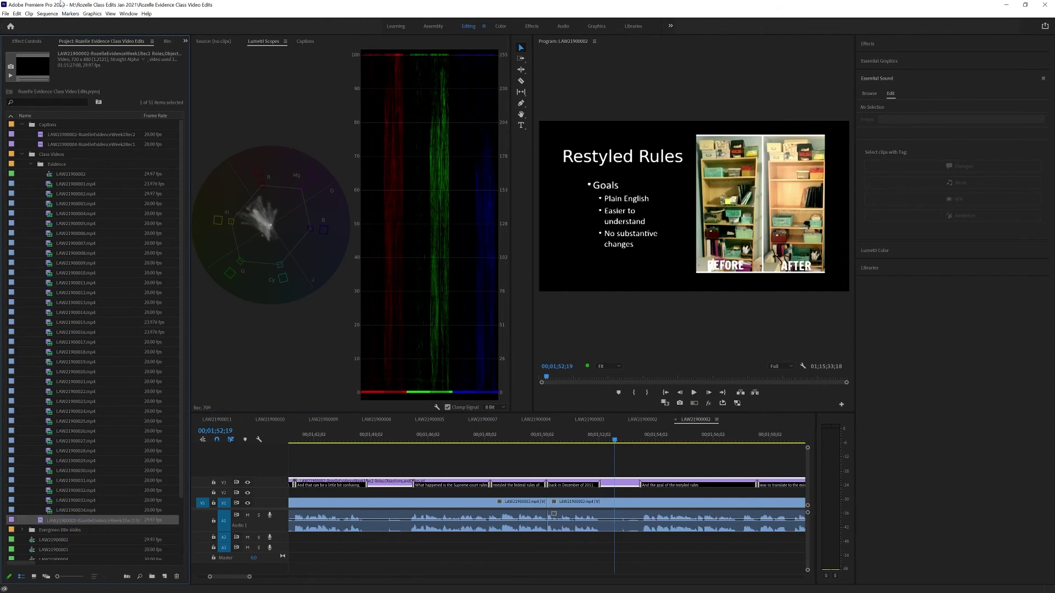
left_click(6, 14)
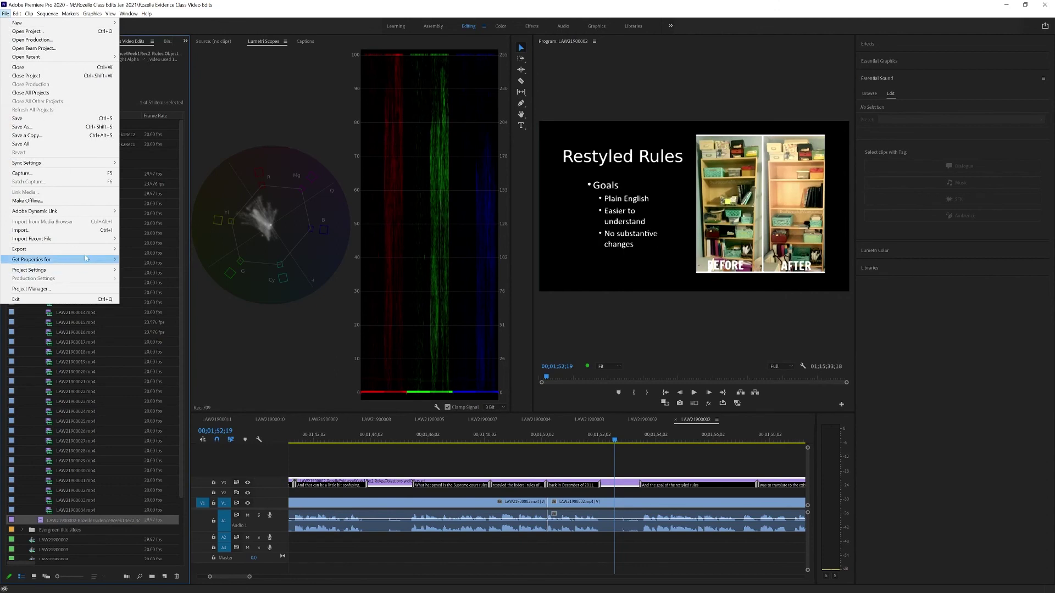
Open Caption Sidecar Settings from File > Export > Captions with SubRip Subtitle Format (.srt) selected
mouse_move(105, 249)
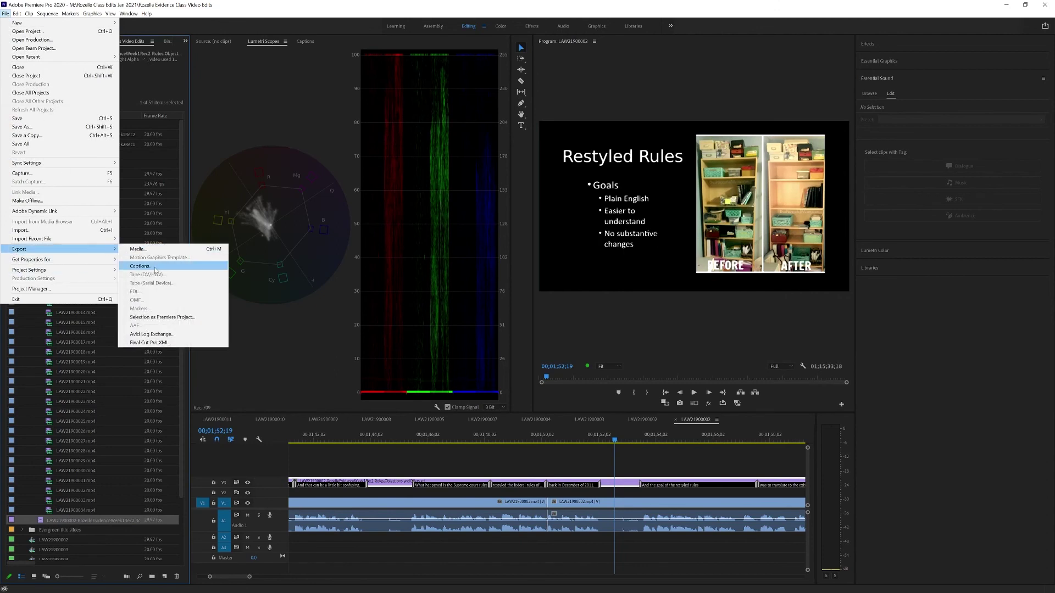
left_click(142, 266)
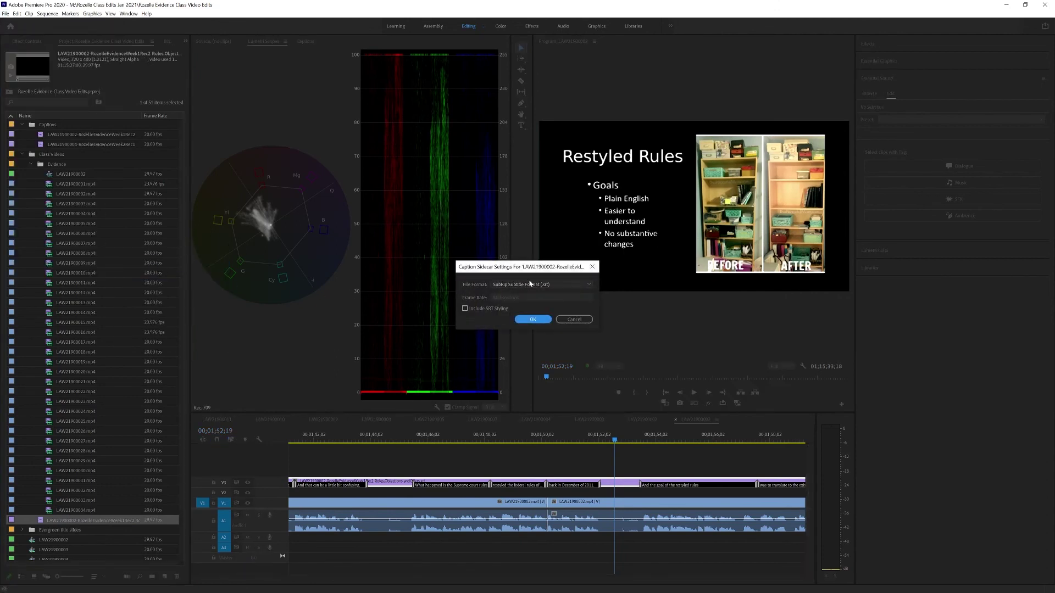
left_click_drag(547, 269, 551, 283)
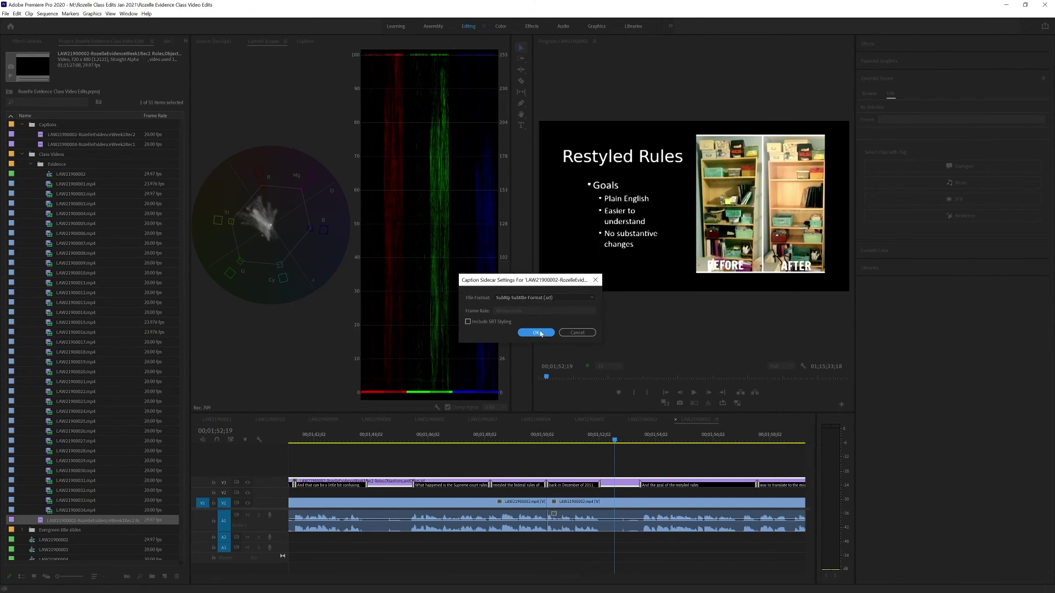